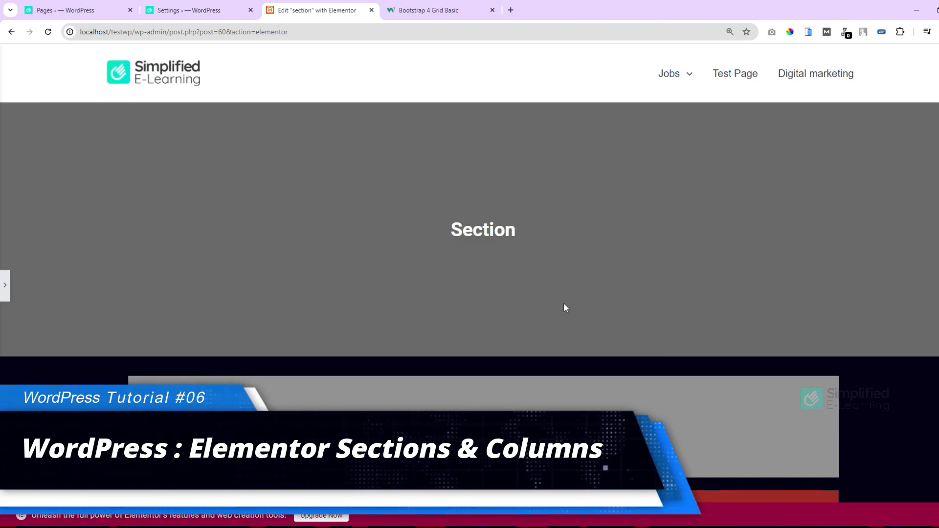
Examine the sample sections and columns page, and check the Flexbox Container and Grid Container options in Elementor's feature settings
scroll(572, 299, "down", 5)
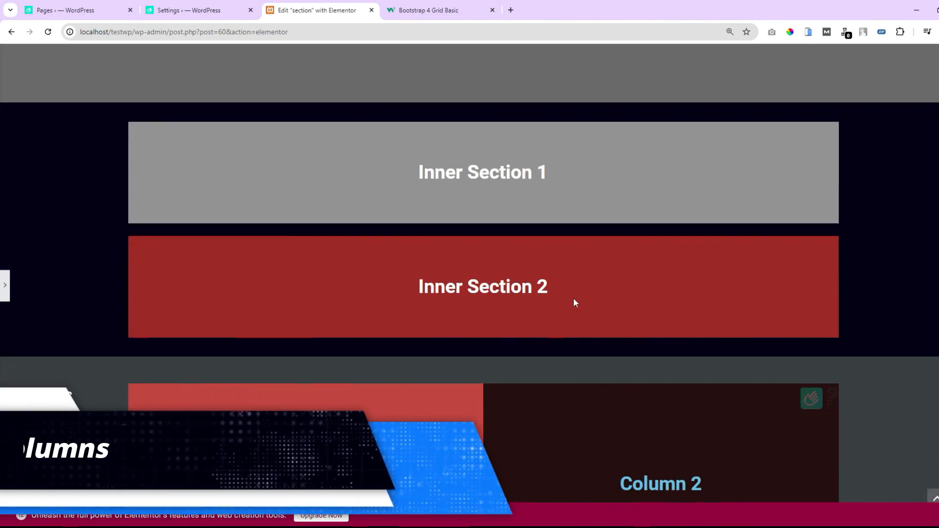
scroll(573, 298, "down", 5)
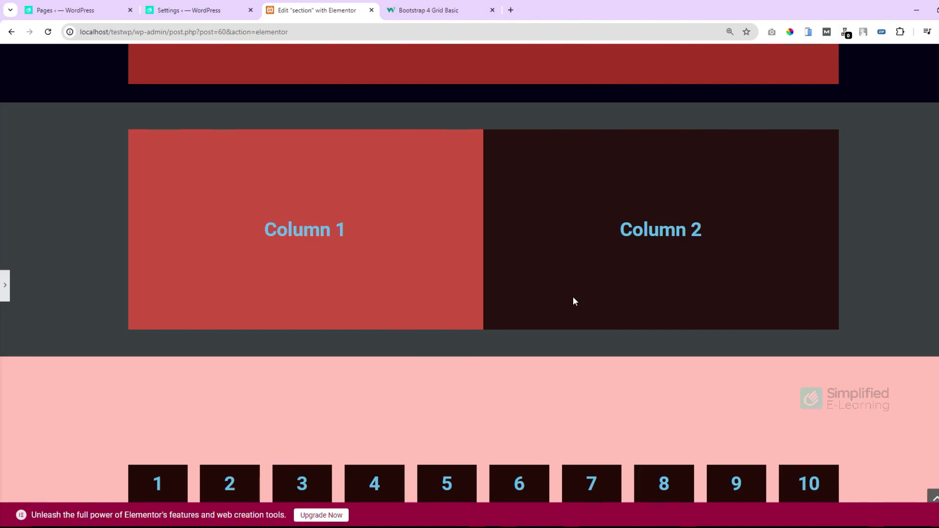
left_click(205, 12)
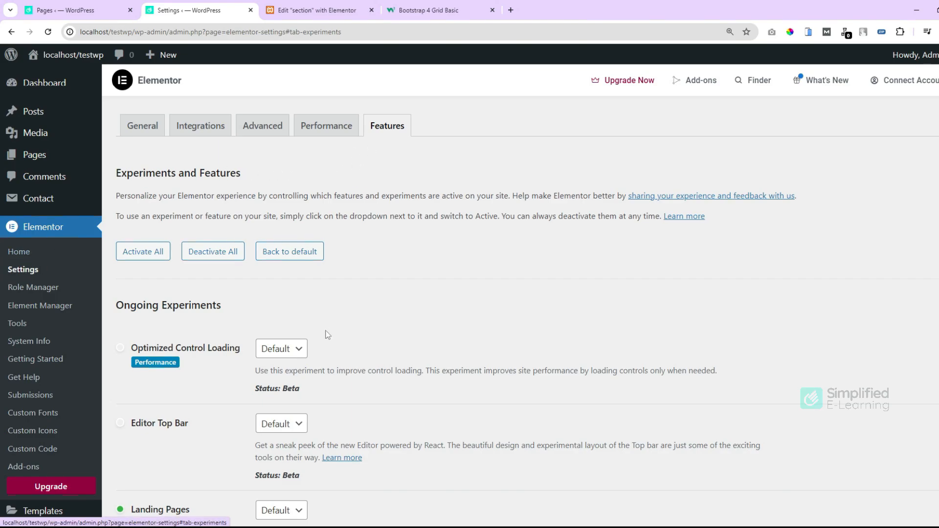
scroll(326, 332, "down", 10)
scroll(327, 332, "down", 7)
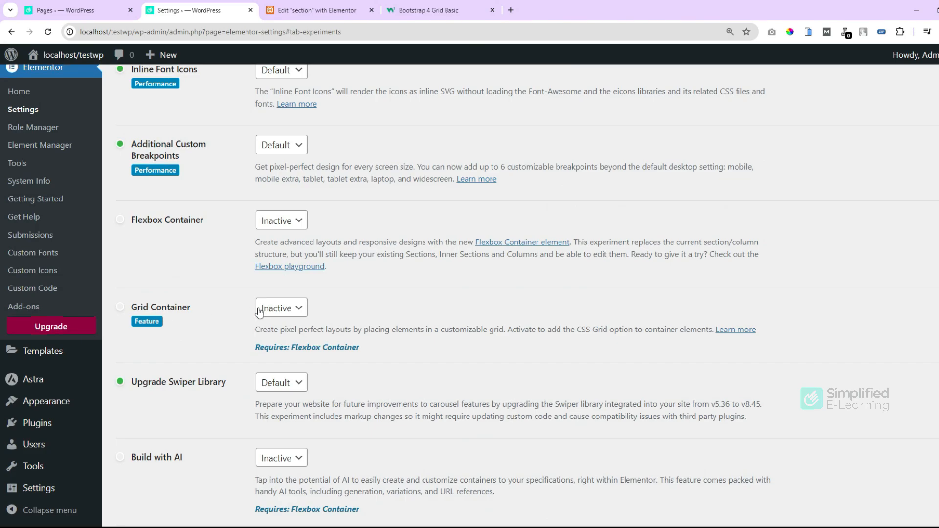
left_click(282, 309)
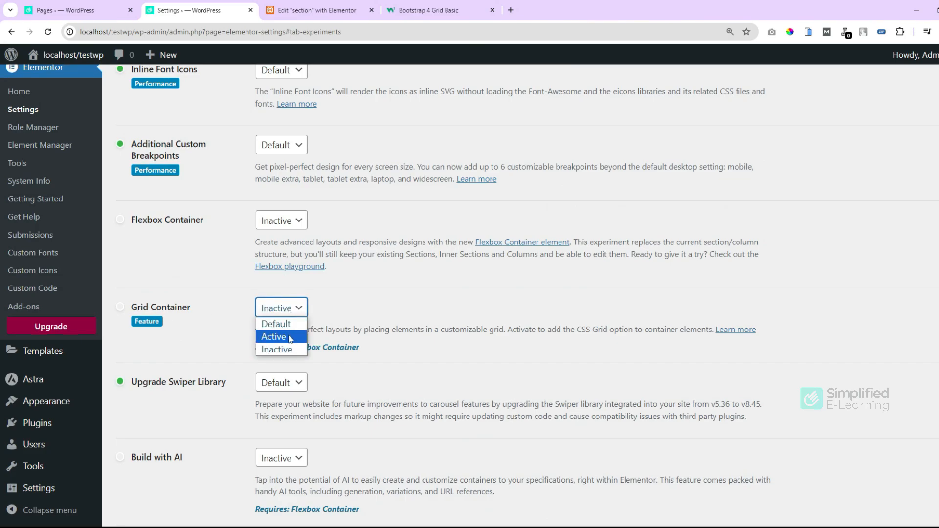
left_click(340, 316)
scroll(333, 368, "down", 3)
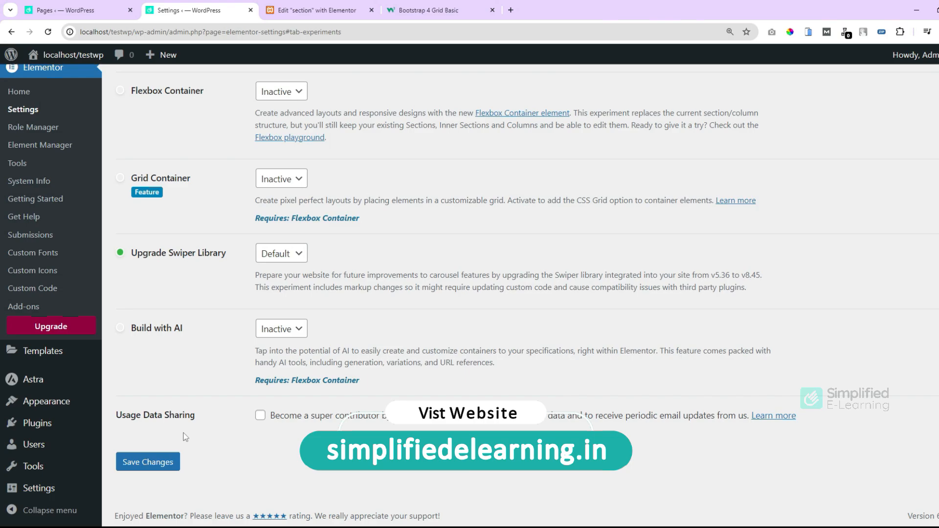
Create a new WordPress page in a separate tab and title it "Simplified-E-learning"
mouse_move(164, 57)
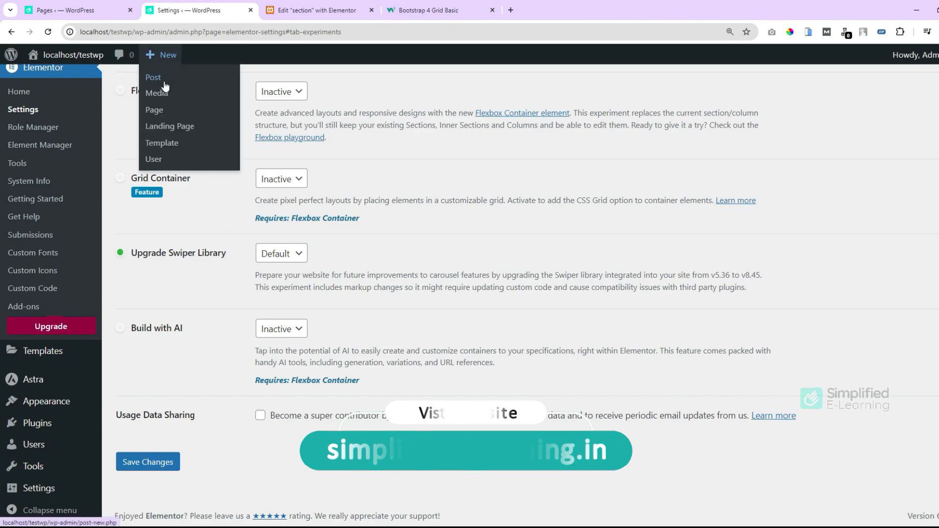
middle_click(154, 110)
left_click(301, 18)
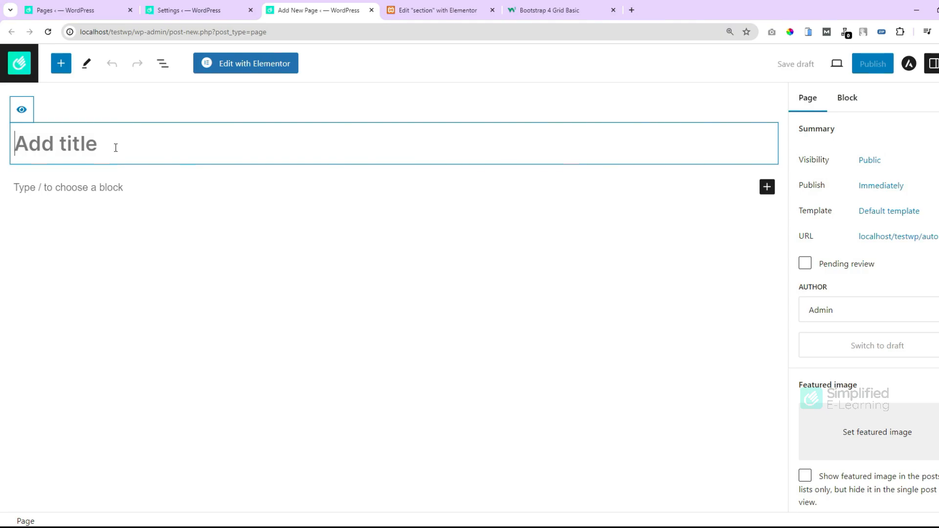
type("Simpl")
key("Up")
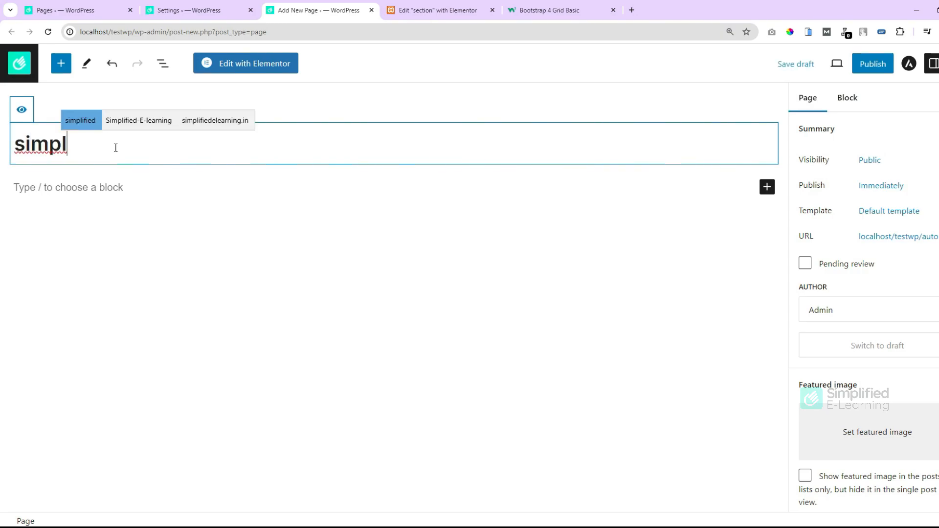
key("Right")
key("Return")
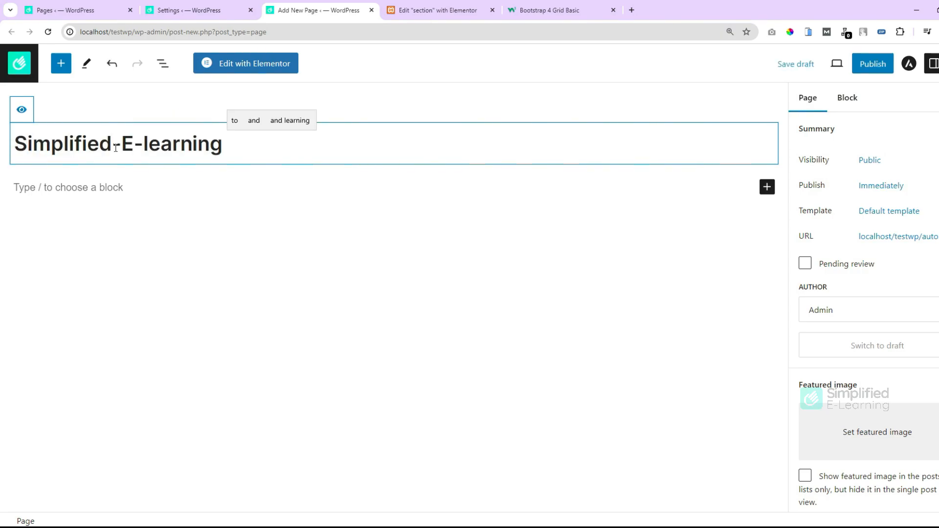
Assign the Elementor Full Width template to the page and publish it
left_click(888, 211)
left_click(867, 311)
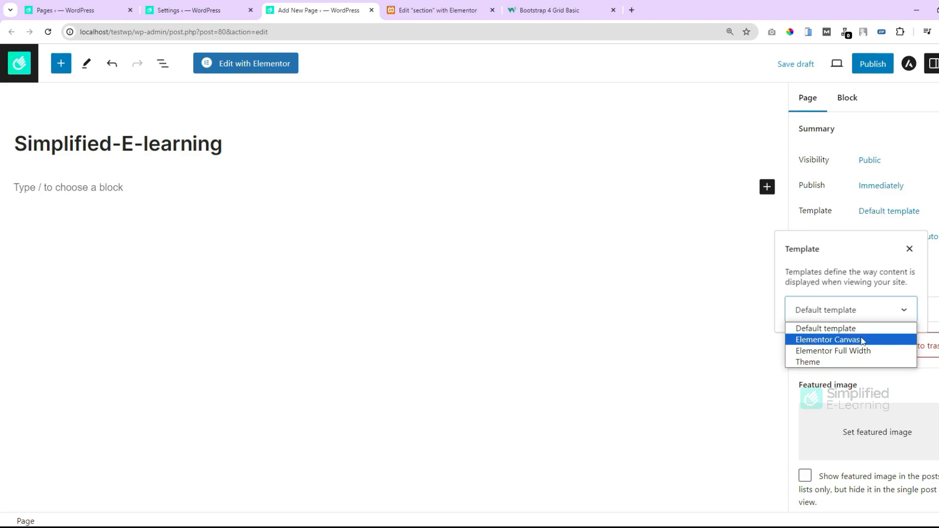
left_click(858, 351)
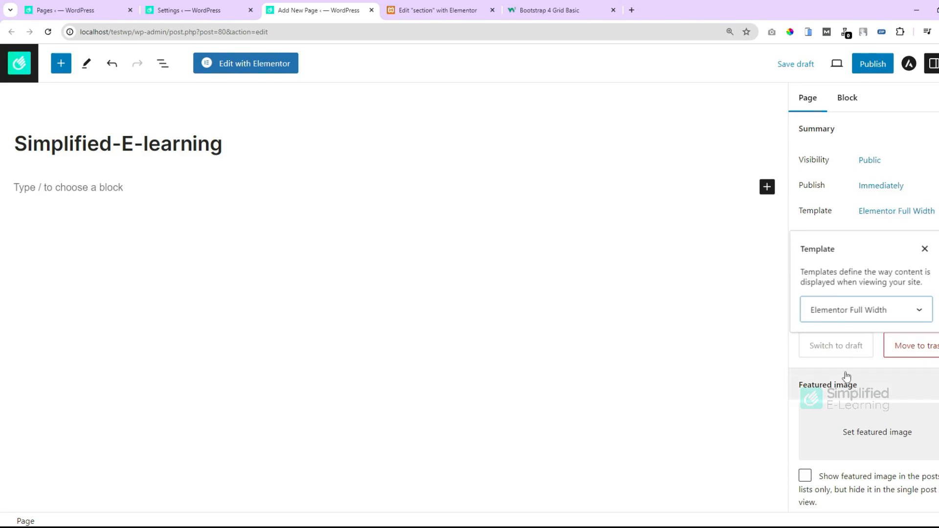
left_click(872, 73)
left_click(844, 67)
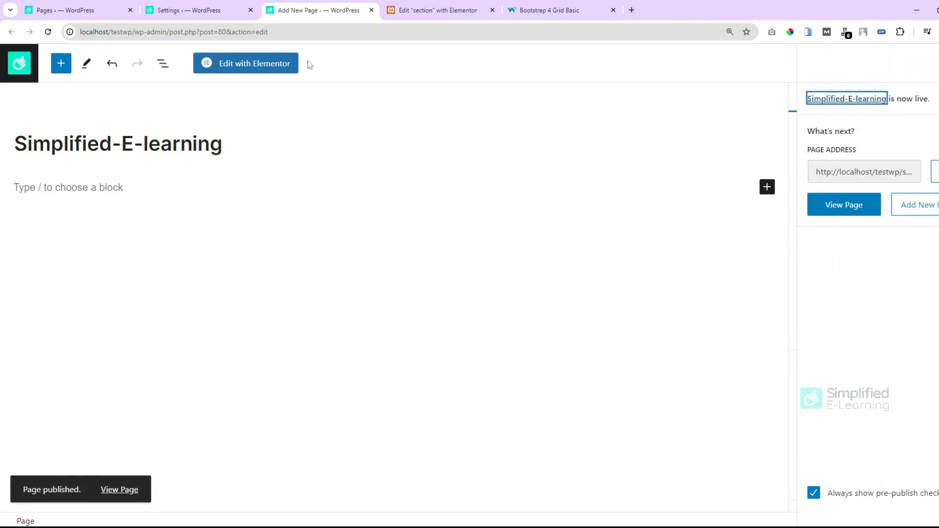
Open the published page in the Elementor editor and browse the available widgets
left_click(275, 64)
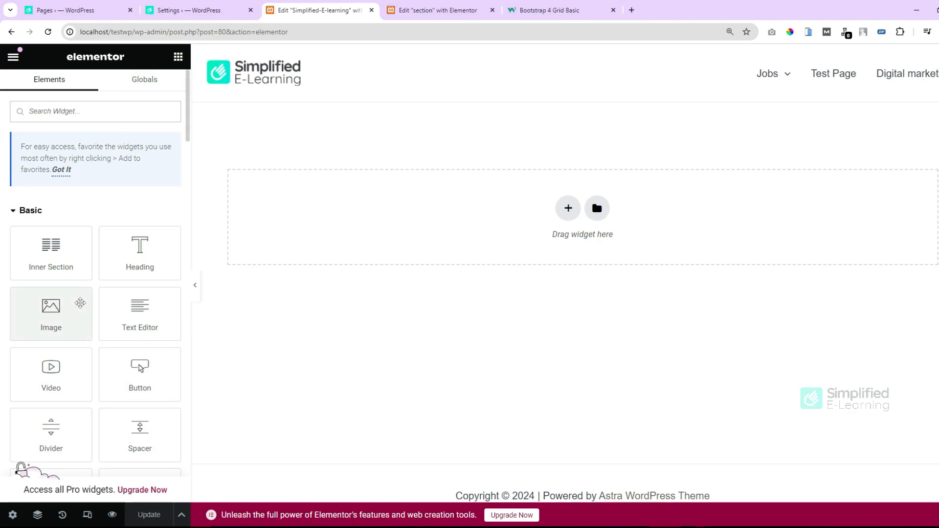
scroll(81, 303, "down", 15)
scroll(83, 307, "down", 15)
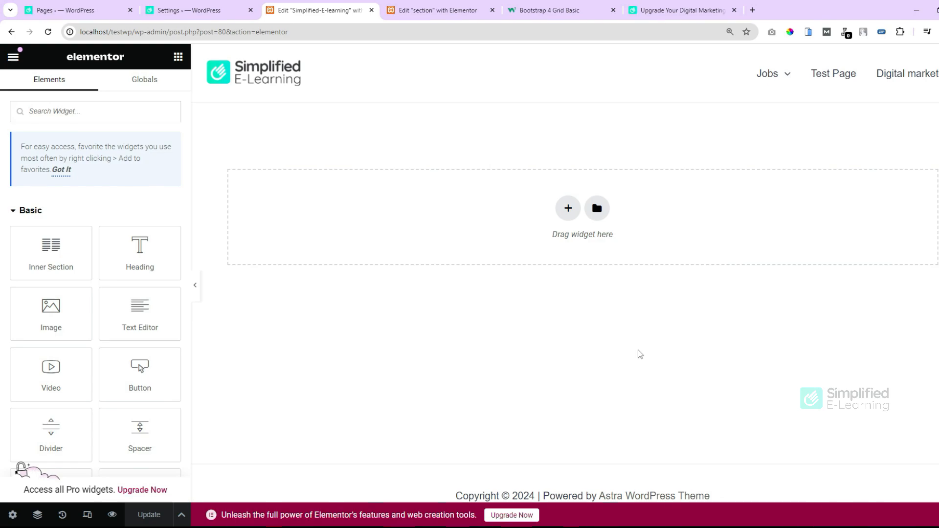
Add a section with two equal columns, consulting the simplifiedelearning.in homepage as the layout reference
left_click(568, 208)
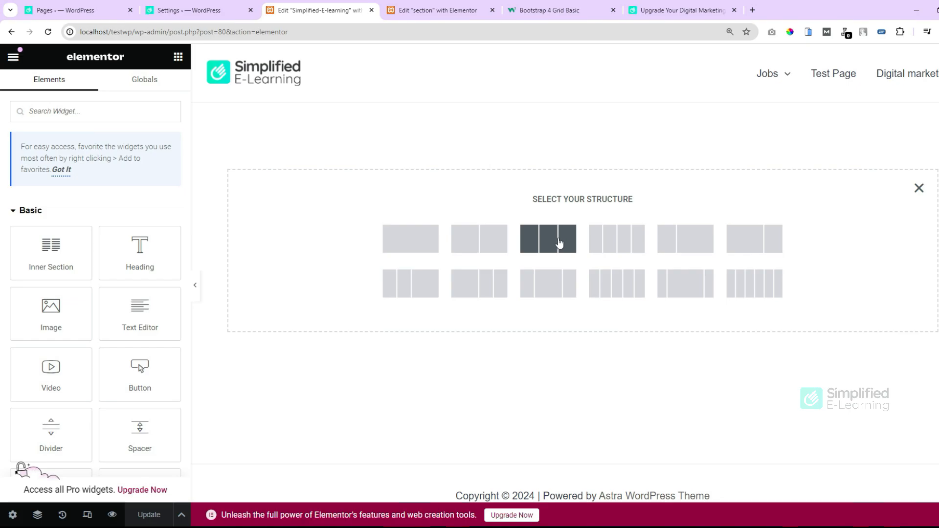
left_click(682, 14)
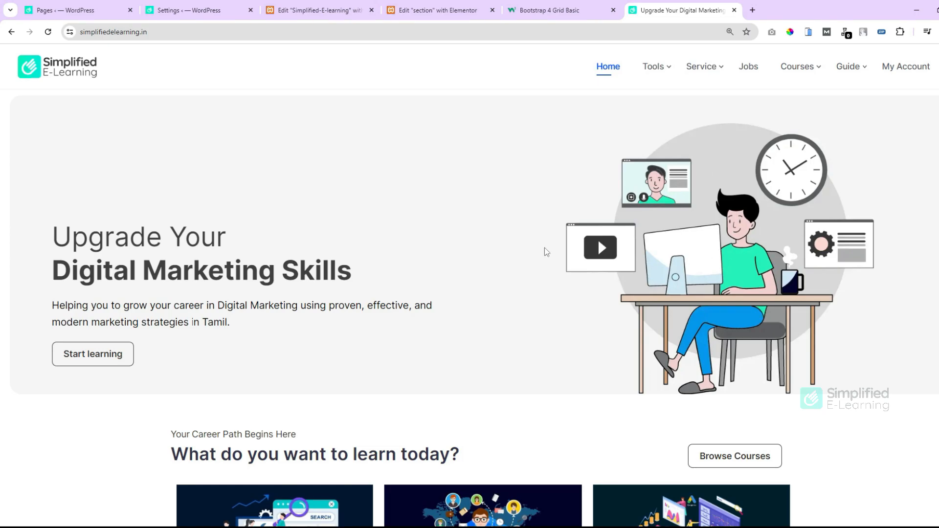
left_click(334, 15)
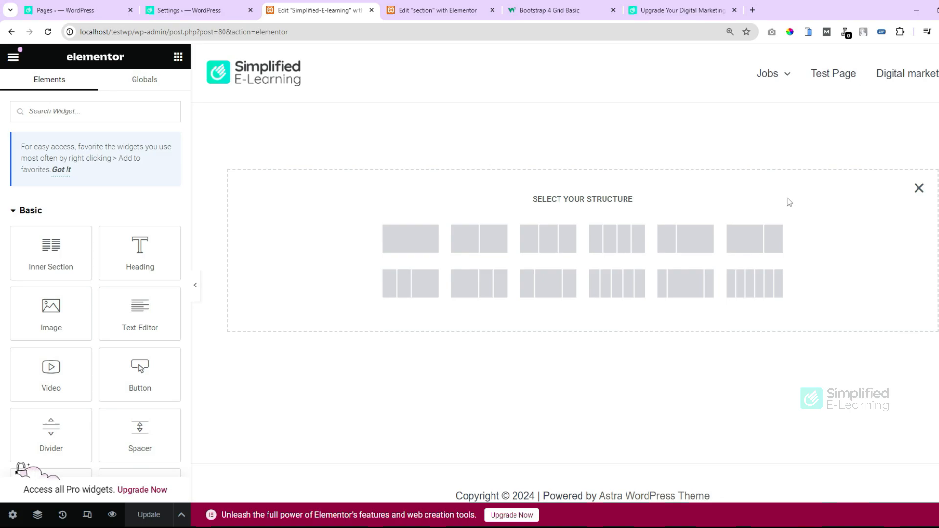
left_click(479, 238)
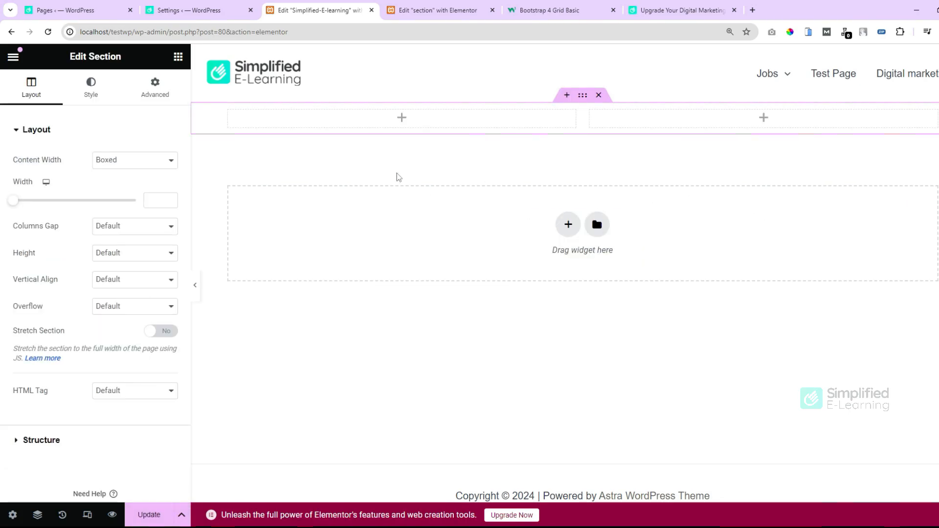
Set the first column's width to 60% in the new two-column section
mouse_move(241, 113)
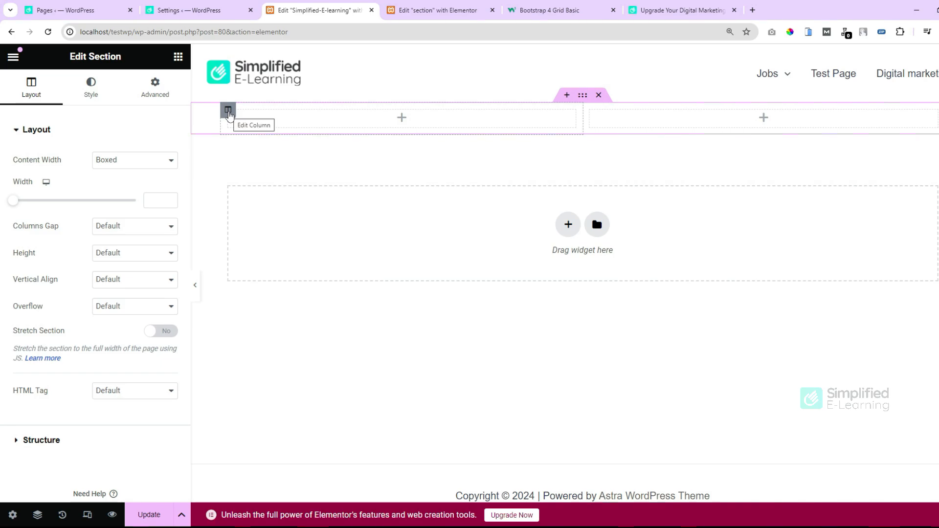
left_click(228, 112)
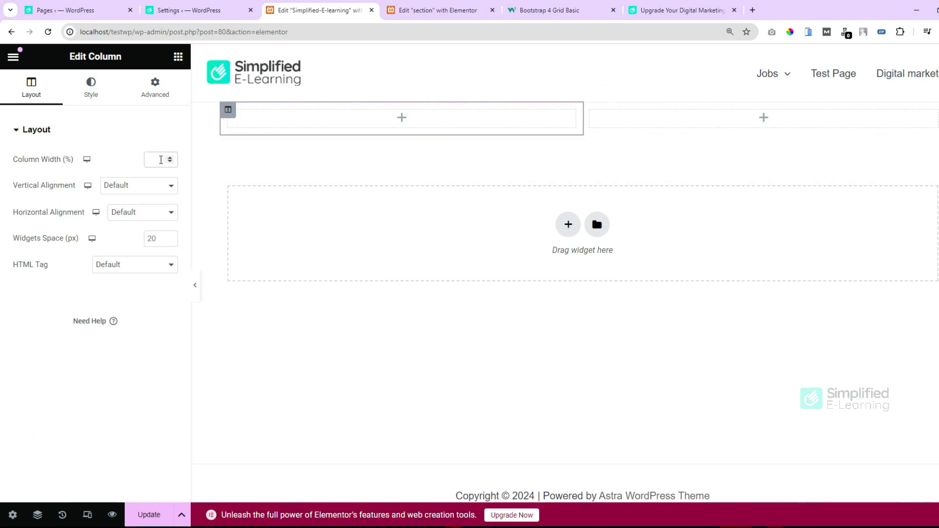
left_click(151, 166)
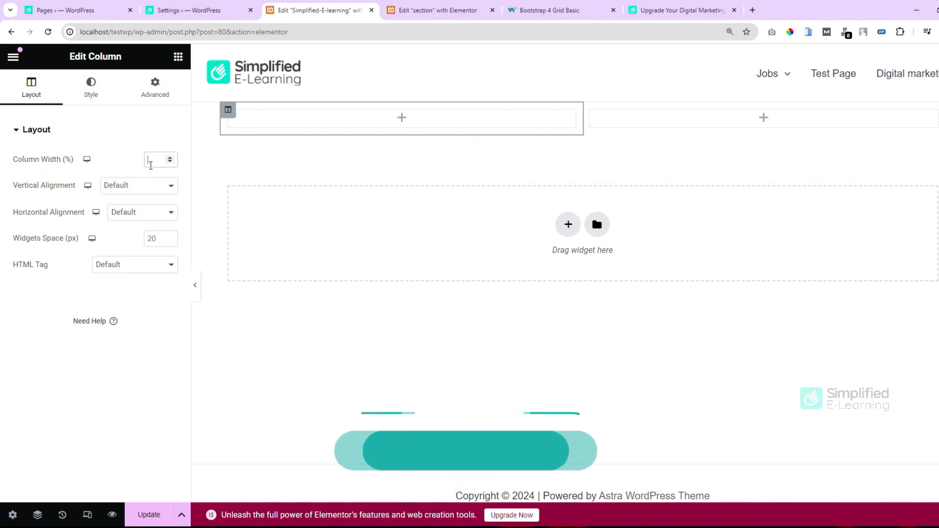
type("60")
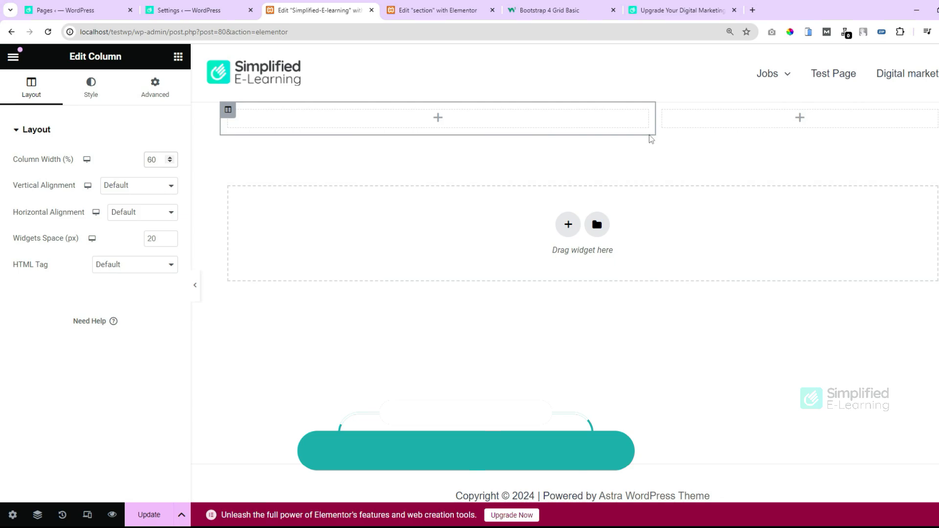
Set the second column's width to 50%
left_click(663, 112)
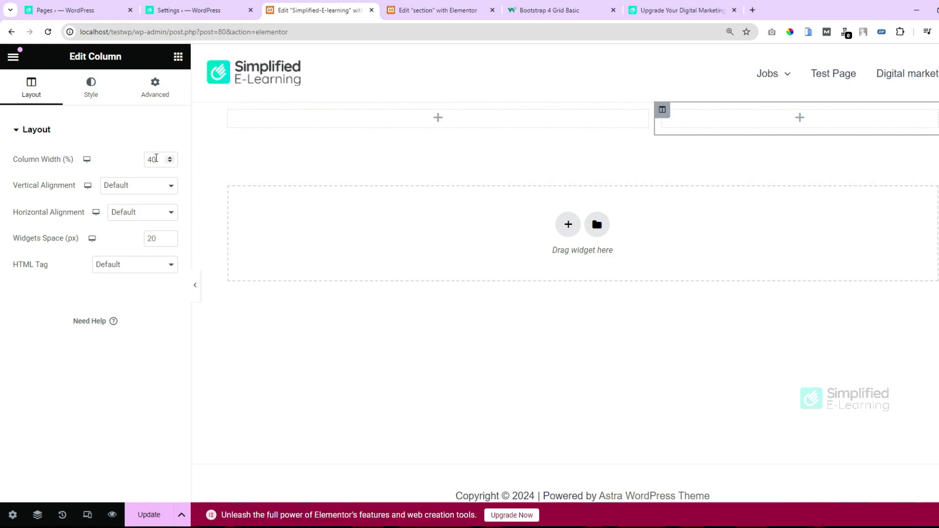
left_click_drag(157, 160, 146, 161)
type("50")
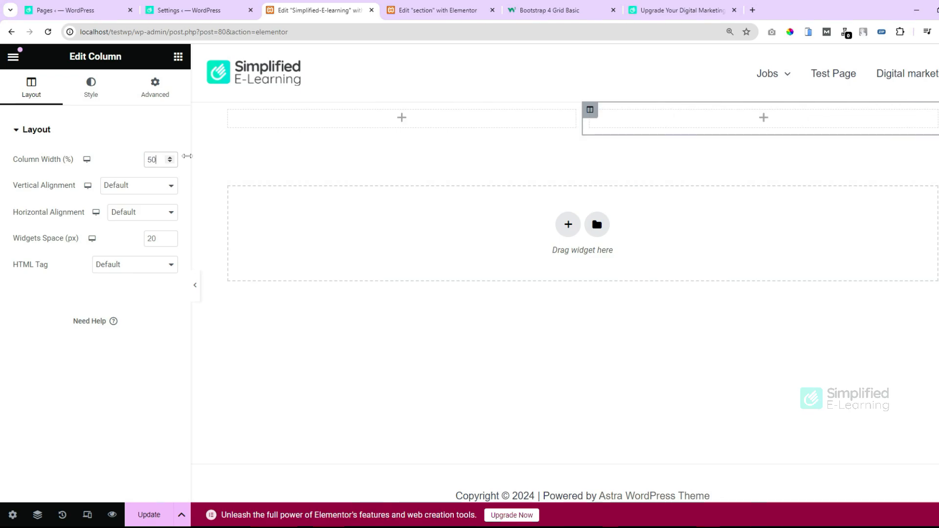
Check the widths of both columns and set the first column to 60% again
left_click(232, 116)
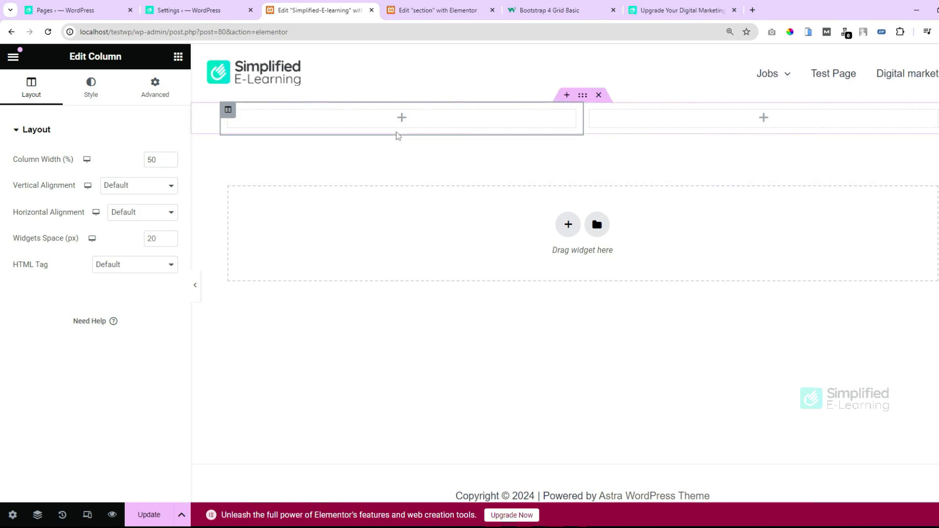
left_click(591, 110)
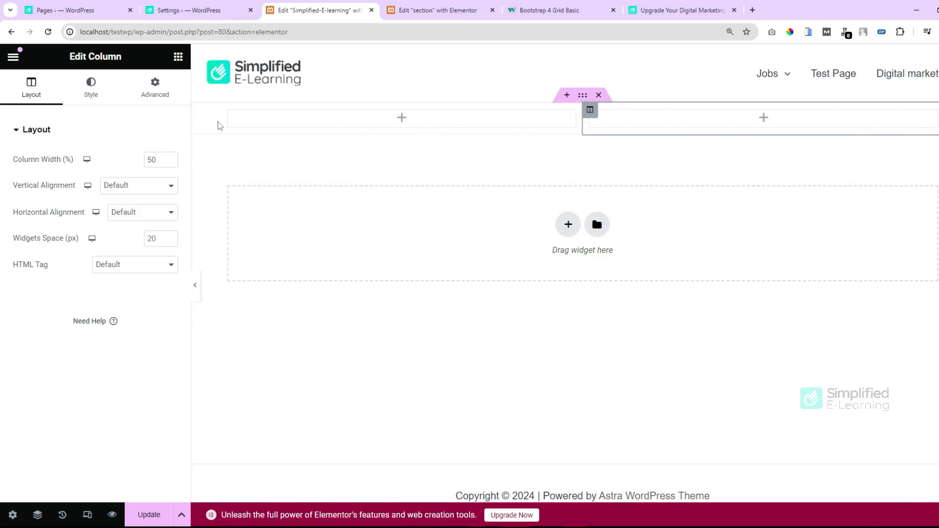
left_click(228, 115)
left_click_drag(162, 159, 144, 162)
type("60")
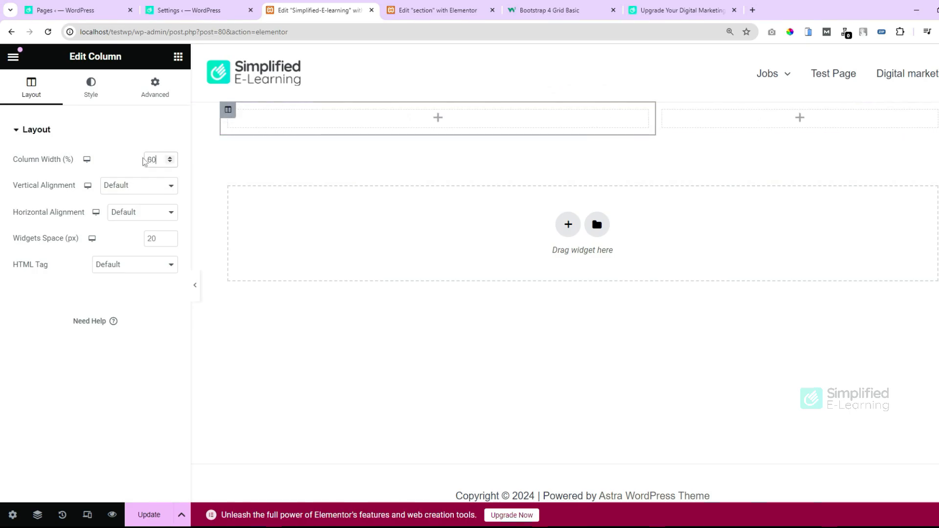
Consult the reference homepage and add a Heading widget with a Text Editor widget below it in the first column
left_click(685, 10)
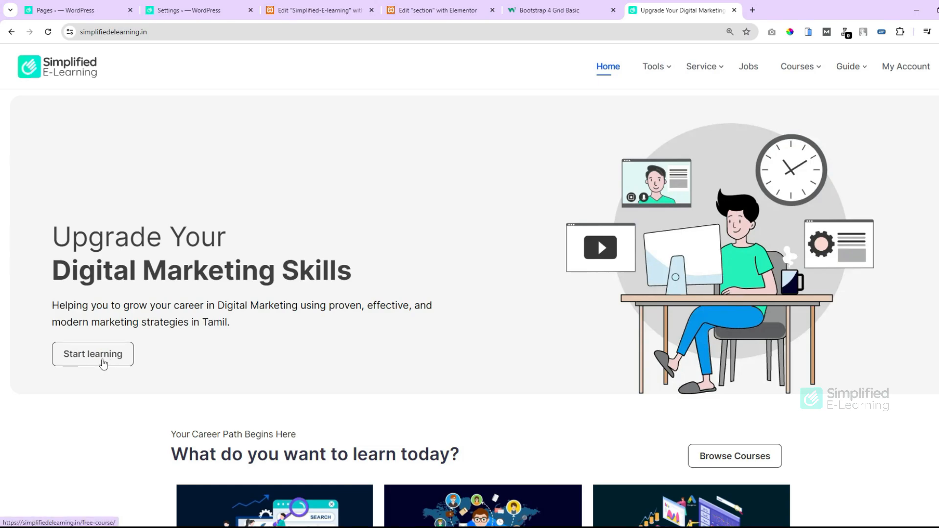
left_click(311, 10)
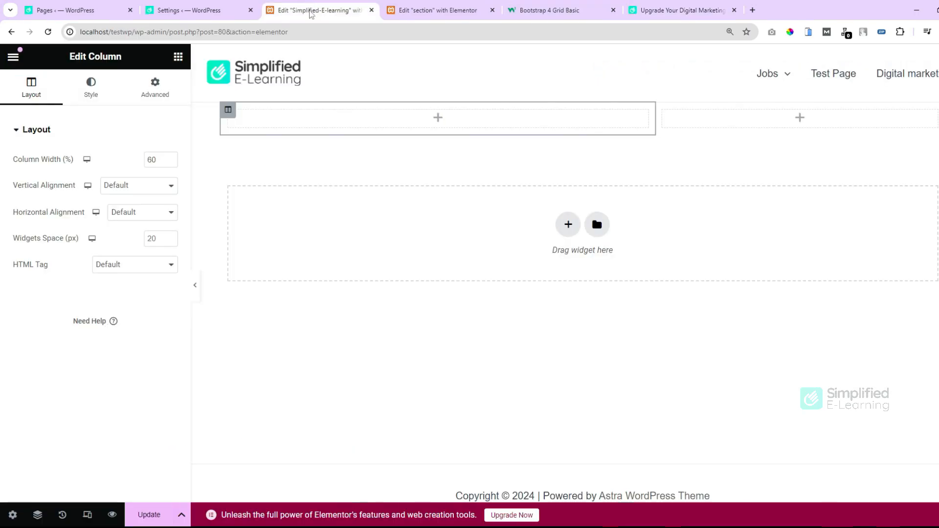
left_click(178, 58)
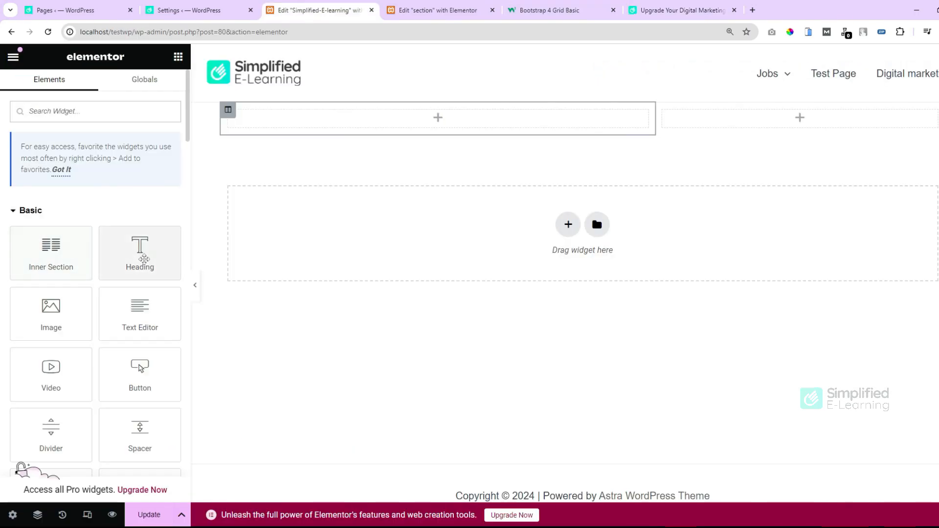
left_click_drag(137, 255, 412, 127)
left_click_drag(138, 329, 390, 134)
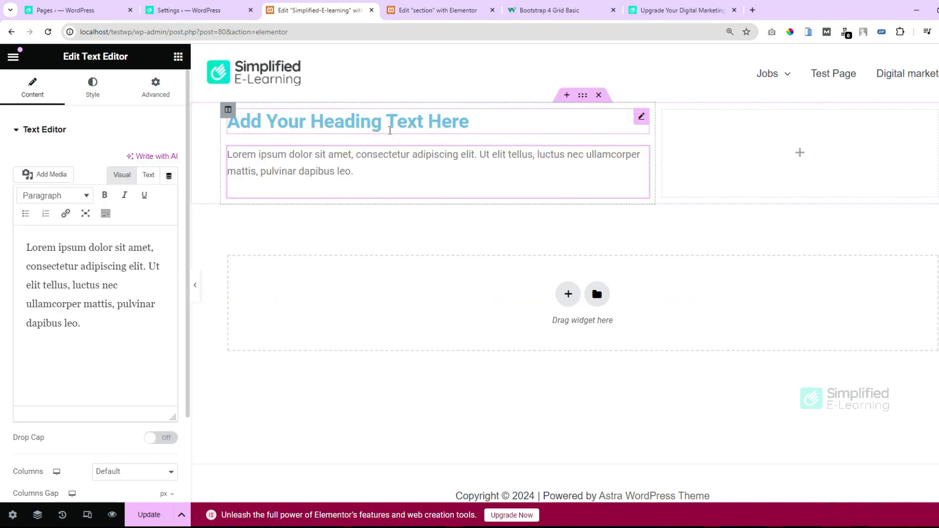
Add a Button widget below the paragraph in the first column and an Image widget in the second column
left_click(176, 59)
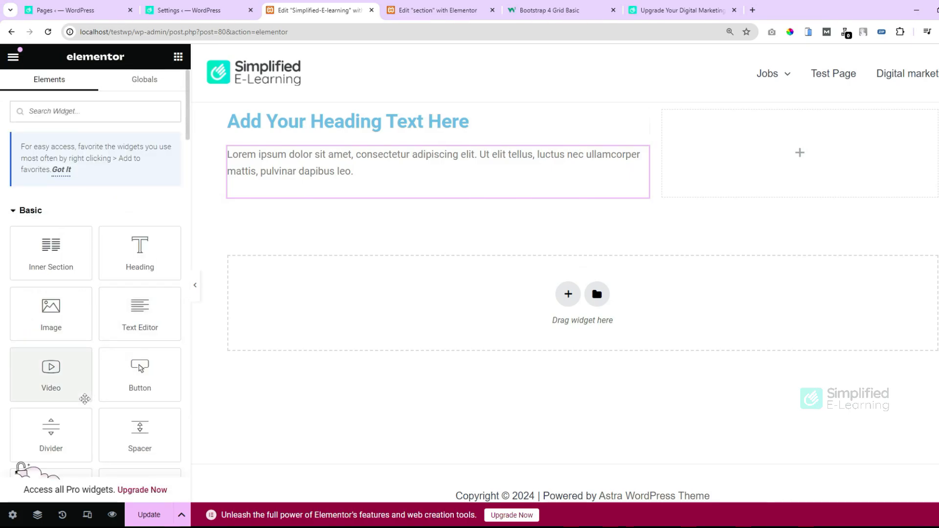
left_click_drag(139, 374, 336, 194)
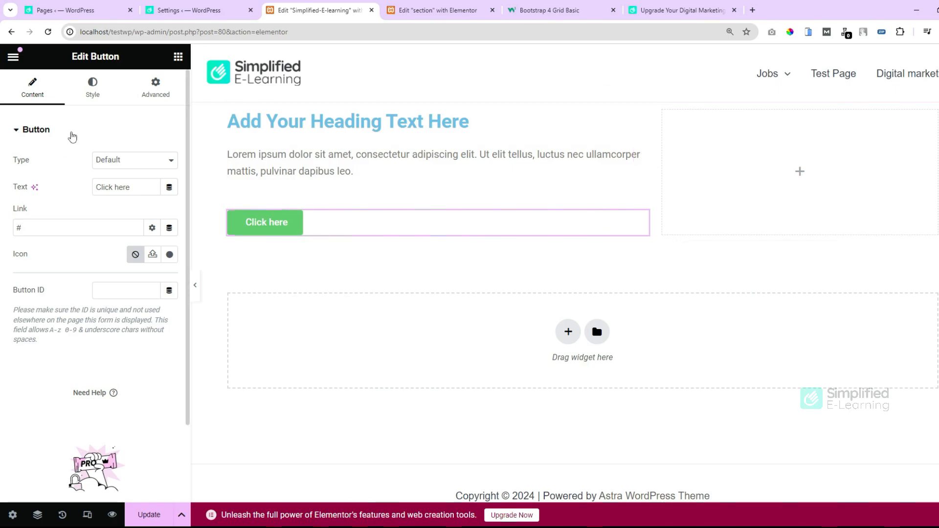
left_click(178, 56)
left_click_drag(58, 315, 808, 177)
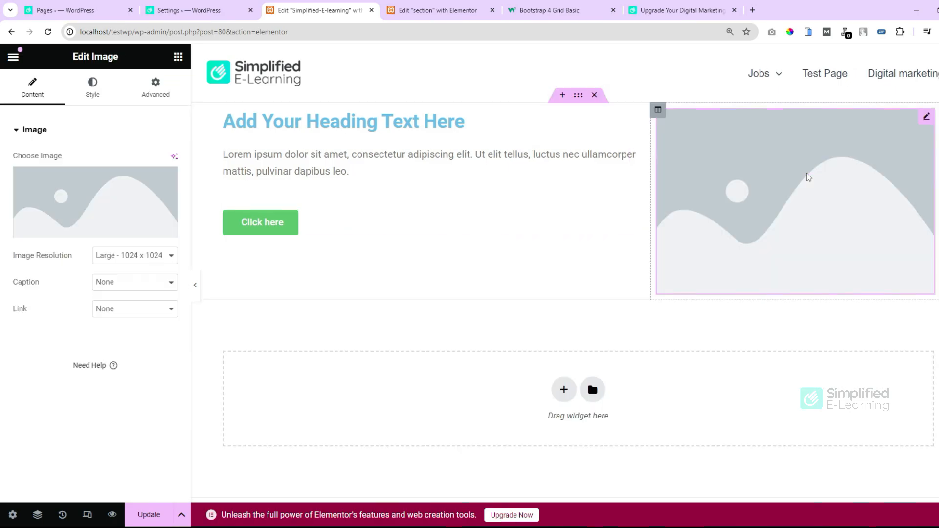
Consult the reference homepage and give the hero section a classic background in light grey #CFCFCF
left_click(689, 10)
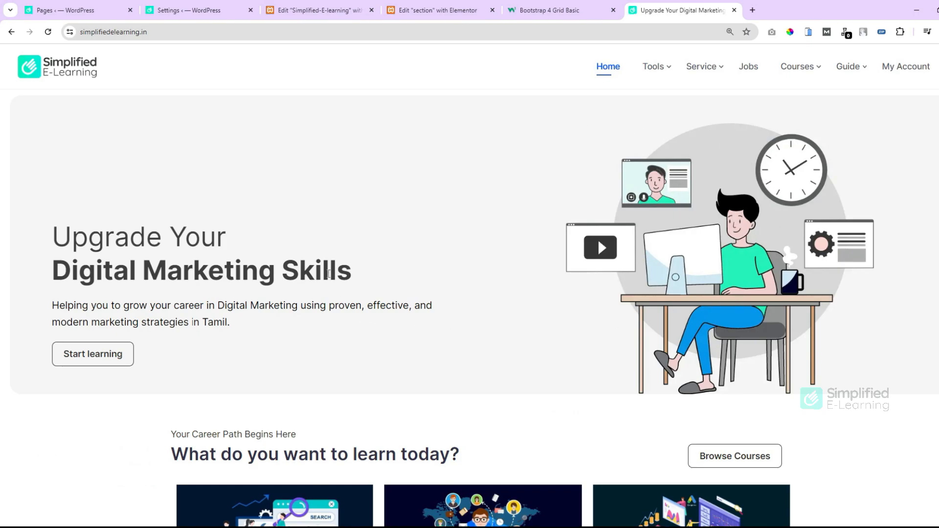
left_click(319, 11)
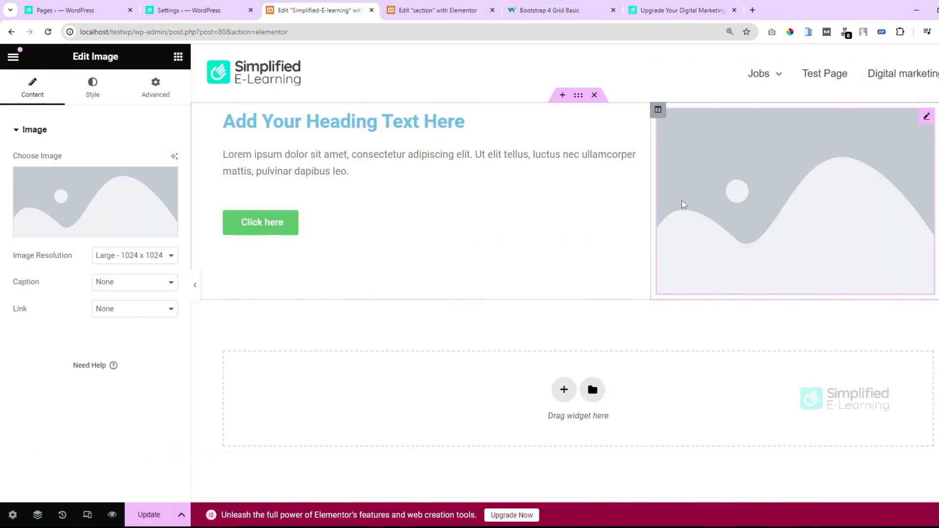
left_click(578, 98)
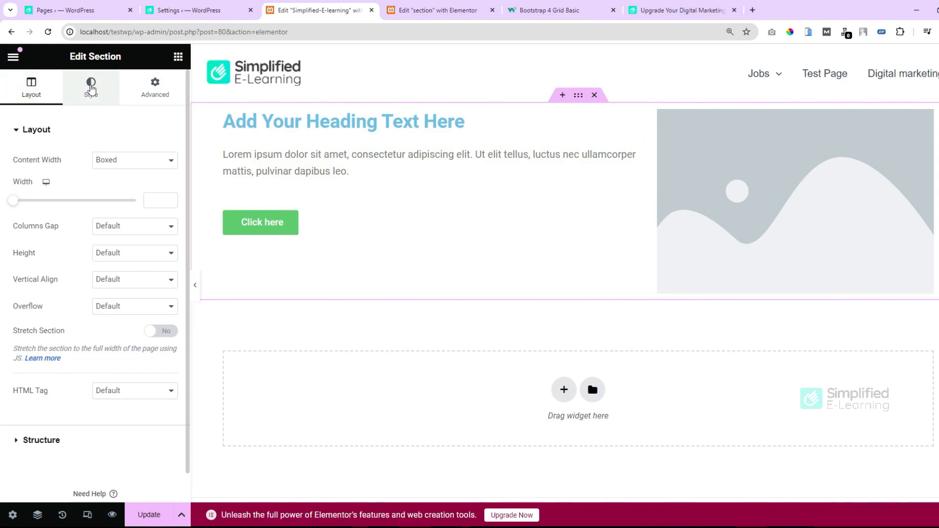
left_click(90, 89)
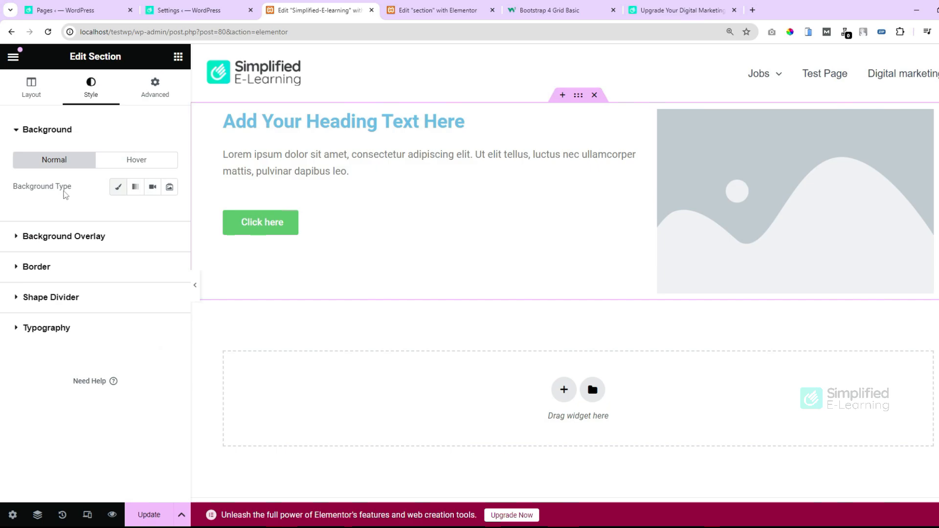
left_click(118, 187)
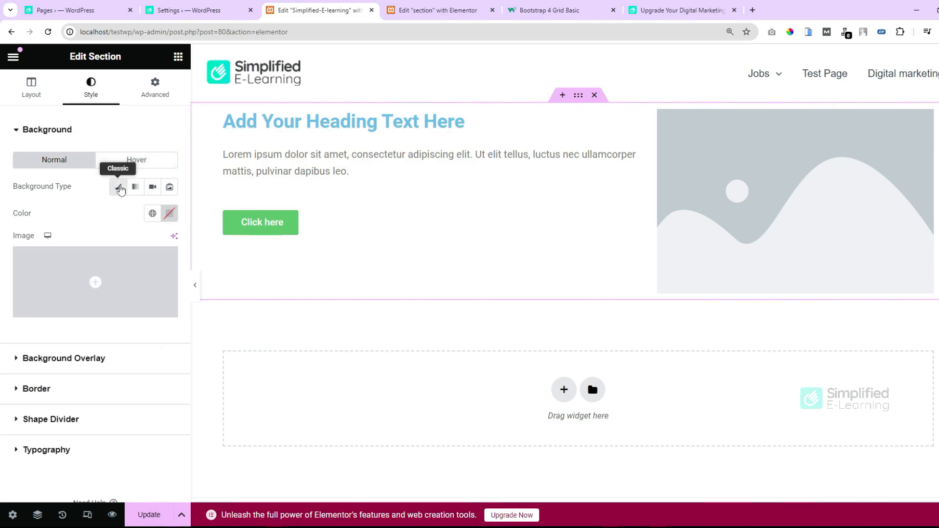
left_click(168, 214)
left_click(96, 282)
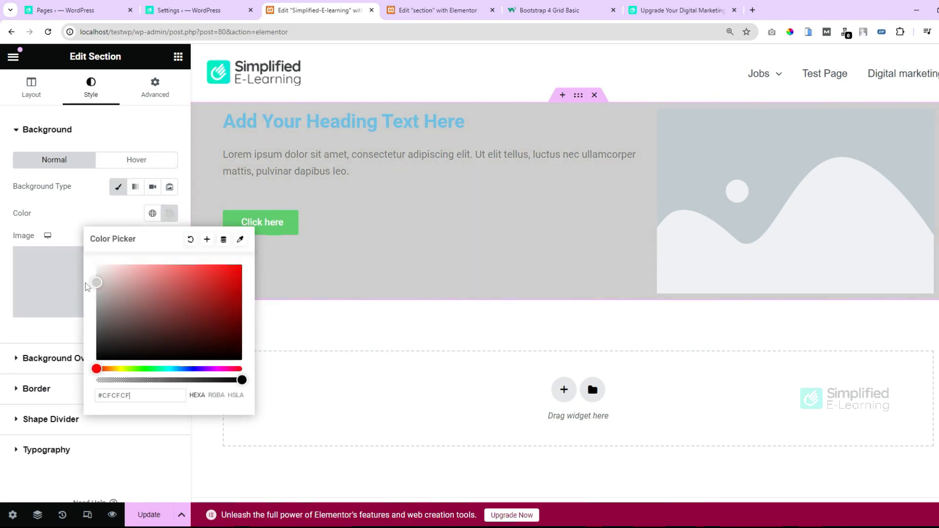
left_click(125, 222)
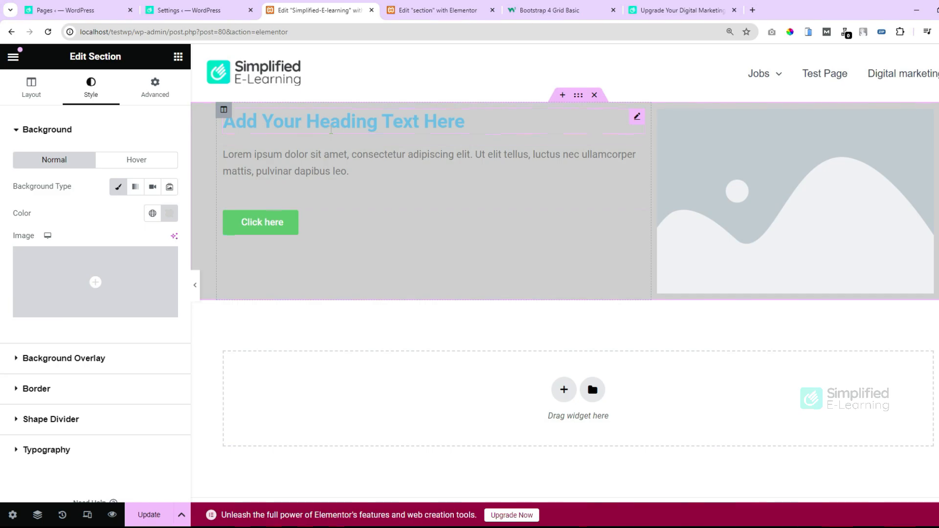
Set the first hero column's vertical alignment to Middle and its horizontal alignment to Space Evenly
left_click(224, 110)
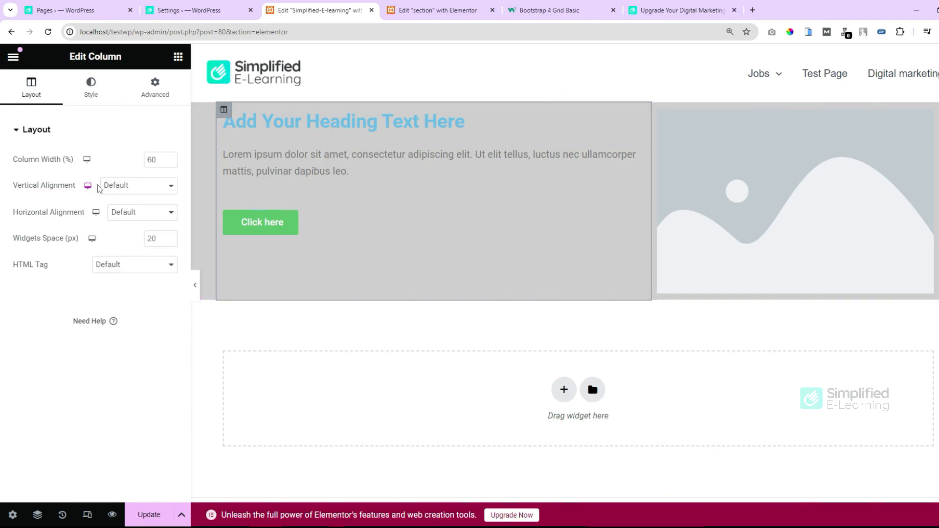
left_click(123, 185)
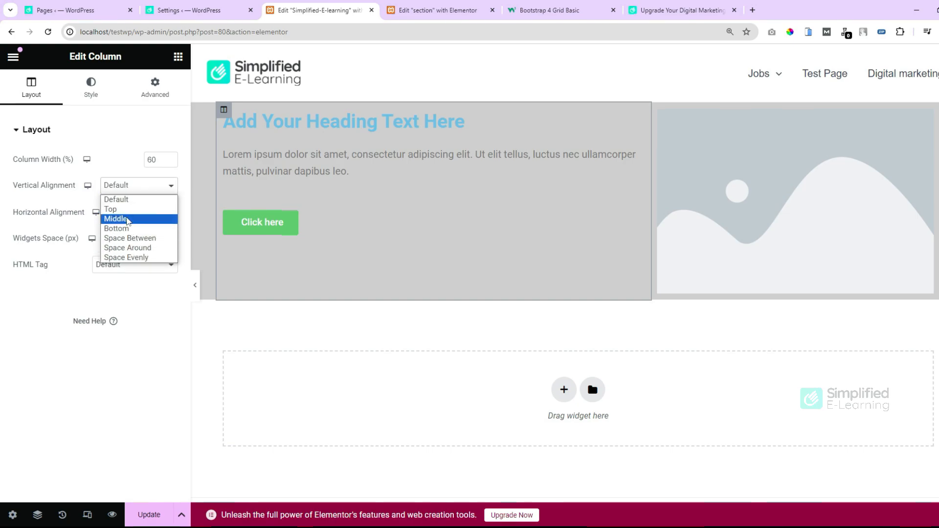
left_click(127, 220)
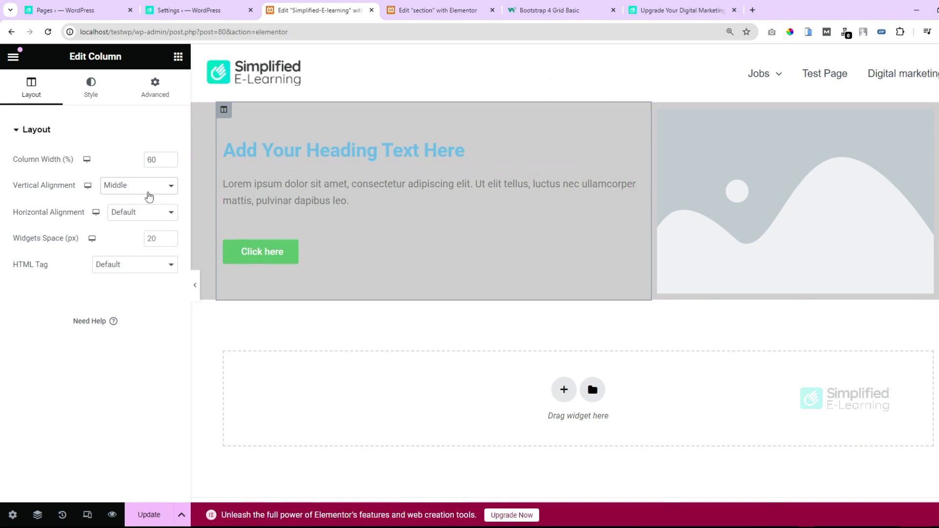
left_click(146, 191)
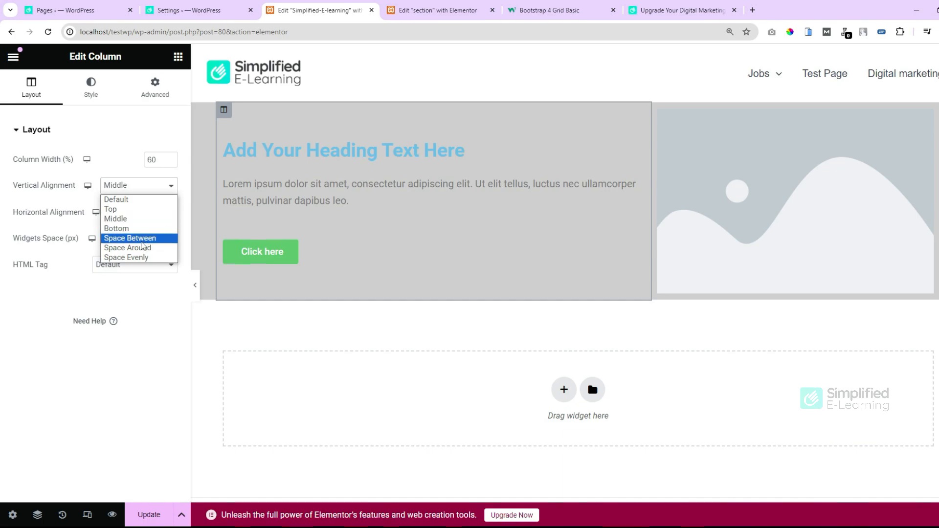
left_click(145, 239)
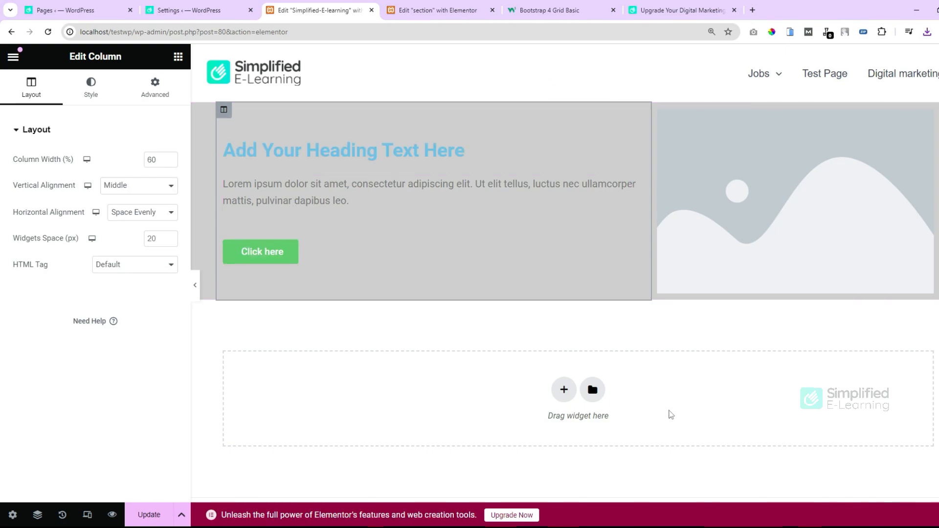
Replace the placeholder in the hero's Image widget with SEO-analytics-team-rafiki.png from the media library
left_click(874, 222)
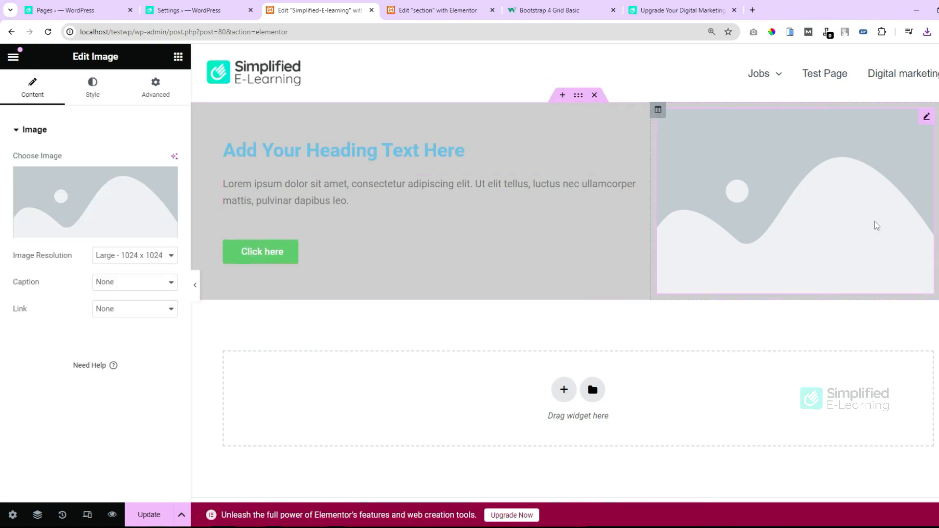
left_click(90, 232)
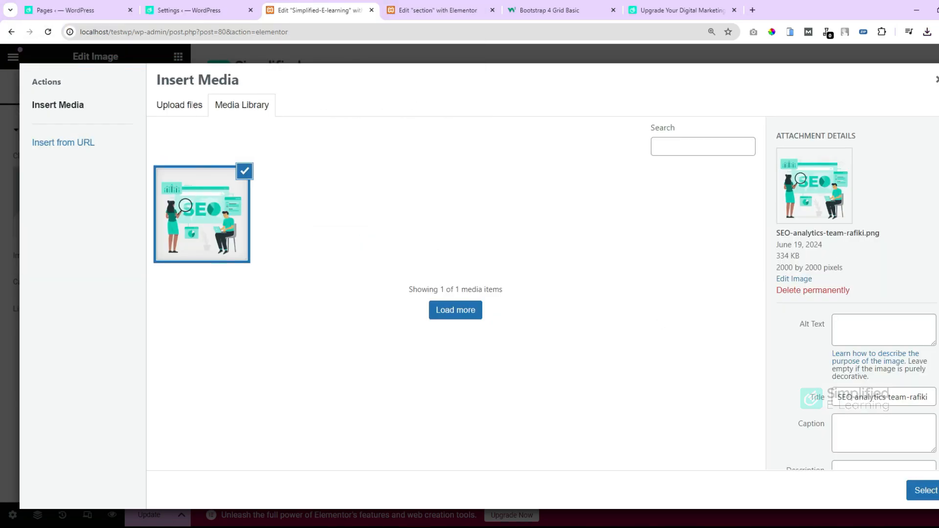
left_click(926, 491)
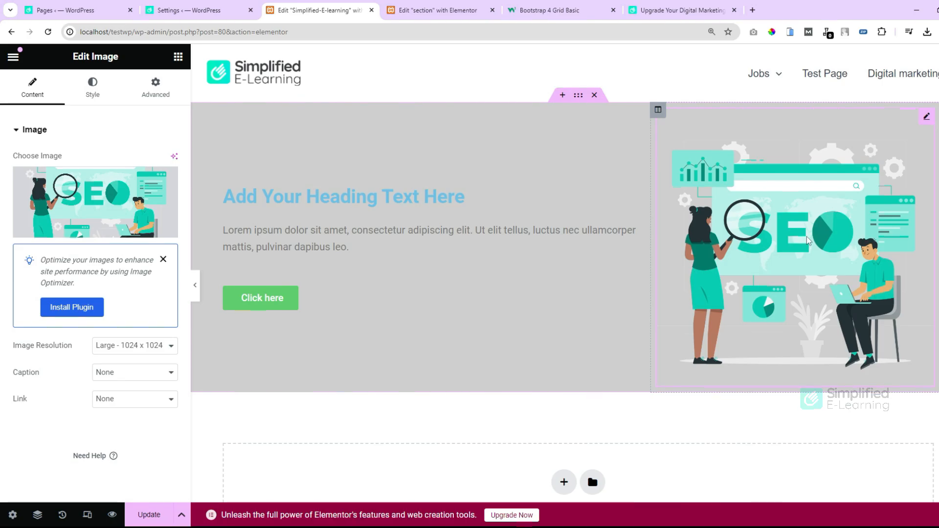
Add a single-column section below the hero and place an Inner Section widget in it
scroll(672, 356, "down", 2)
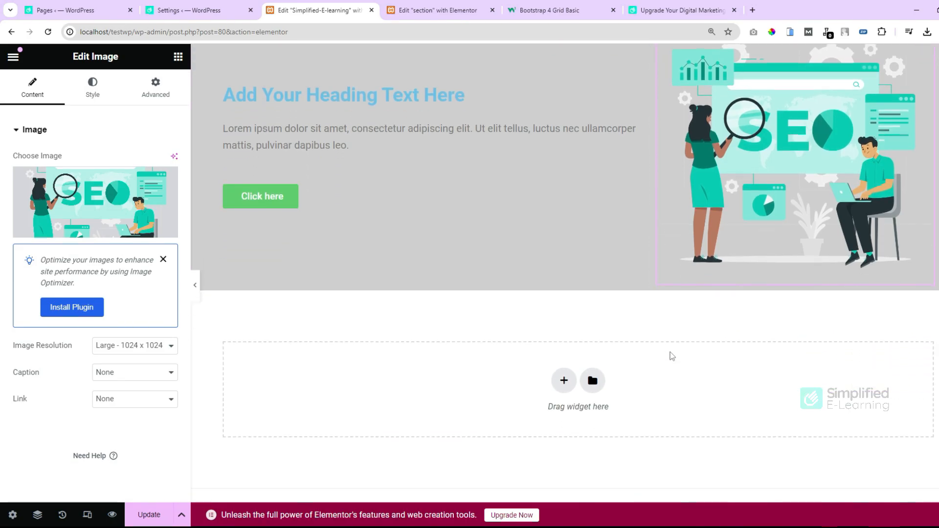
left_click(564, 381)
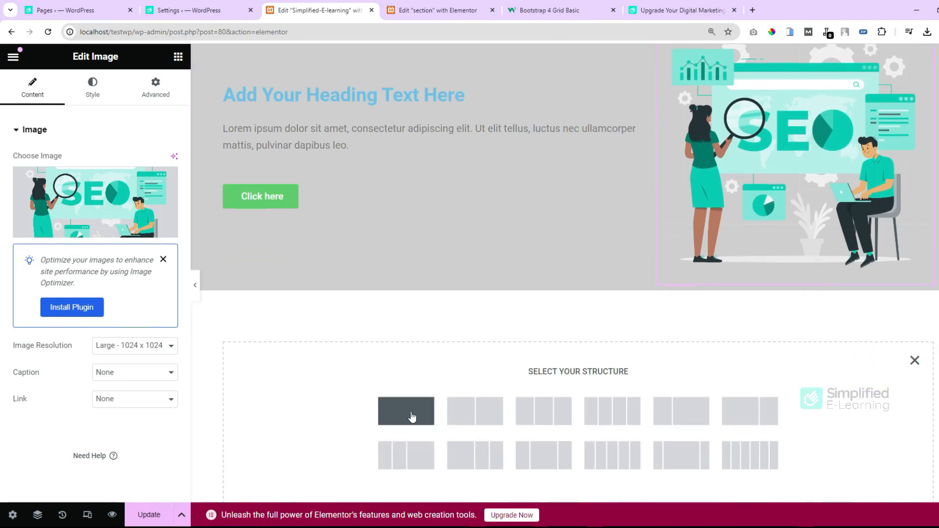
left_click(411, 417)
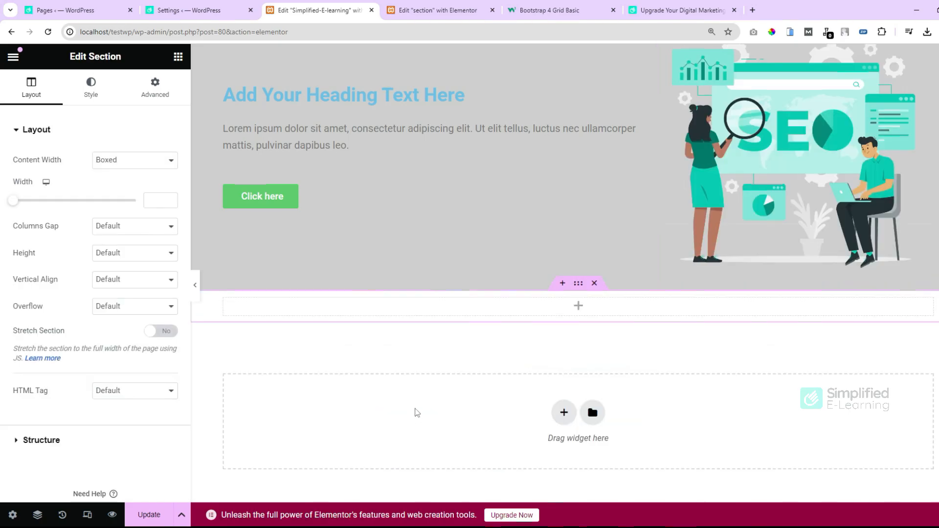
left_click(178, 58)
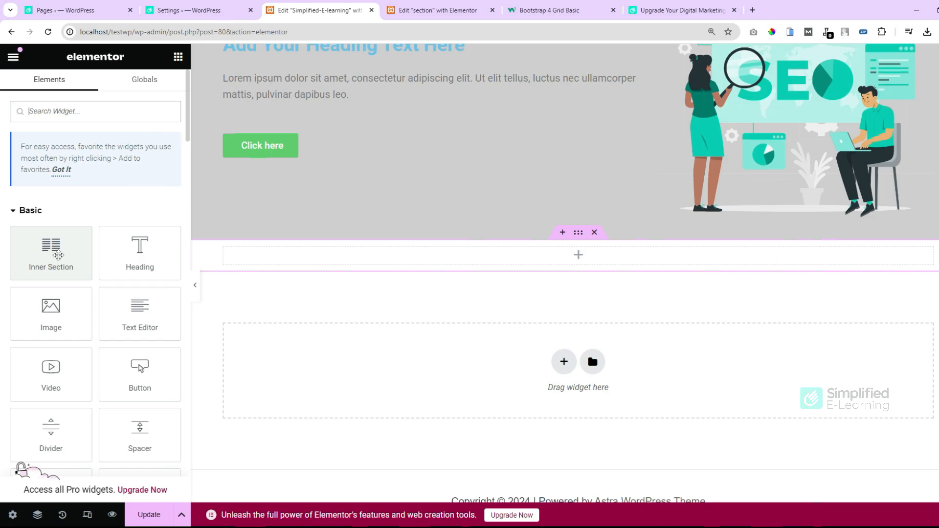
left_click_drag(58, 255, 611, 251)
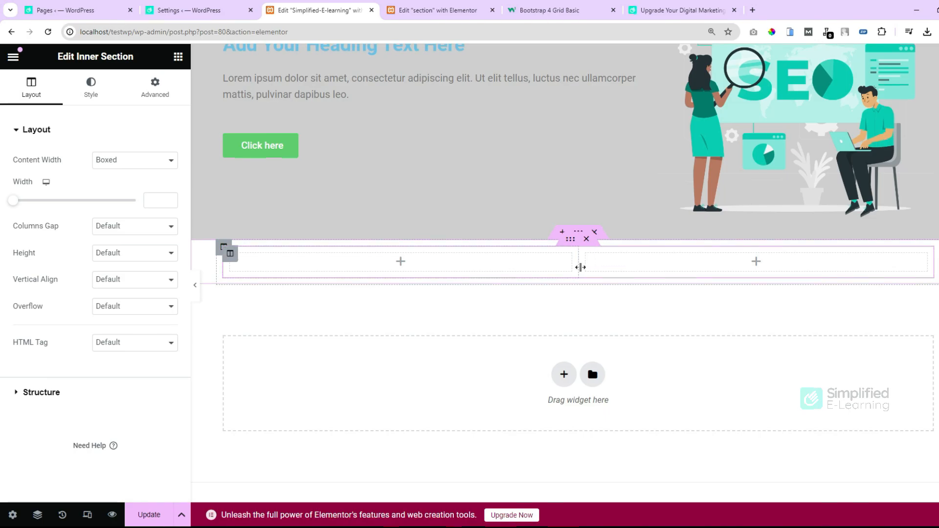
Add two more Inner Section widgets below the first one in the new section
scroll(631, 424, "up", 3)
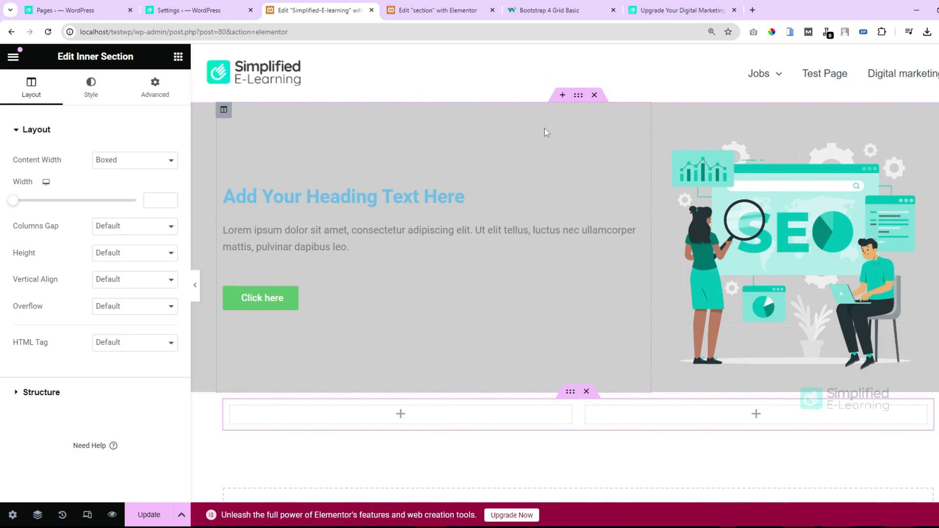
scroll(577, 343, "down", 1)
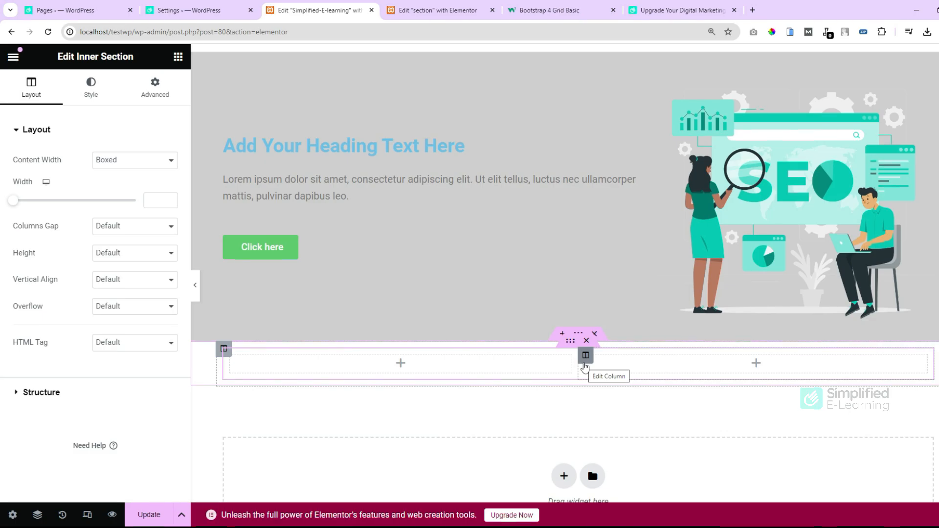
left_click(584, 365)
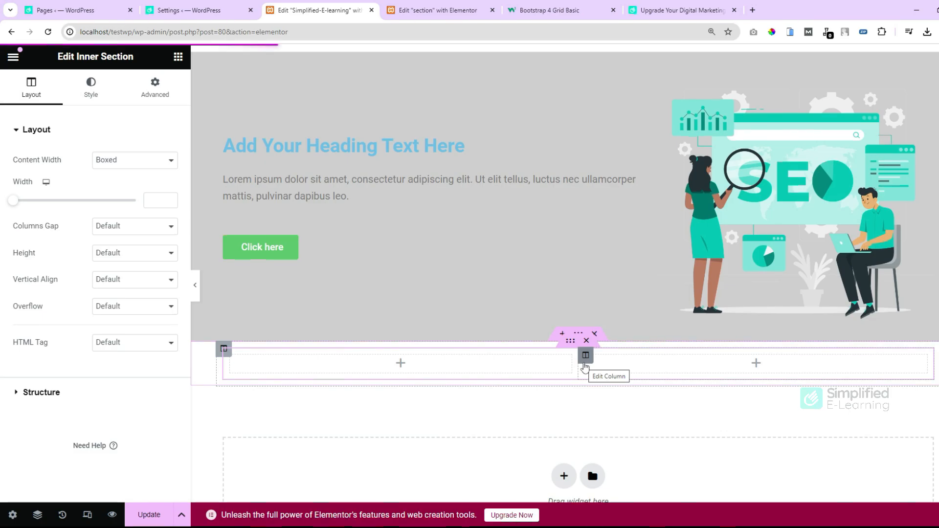
left_click(177, 58)
left_click_drag(44, 266, 570, 382)
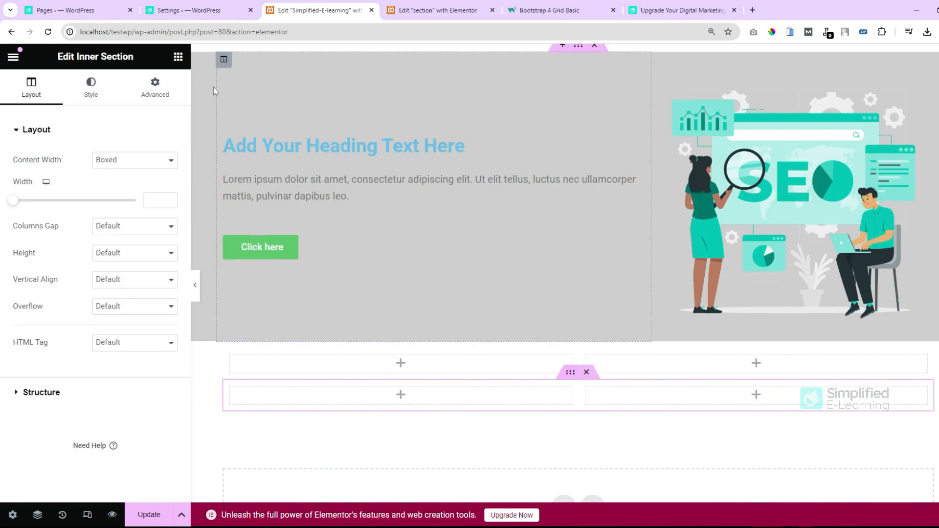
left_click(178, 57)
left_click_drag(44, 261, 541, 412)
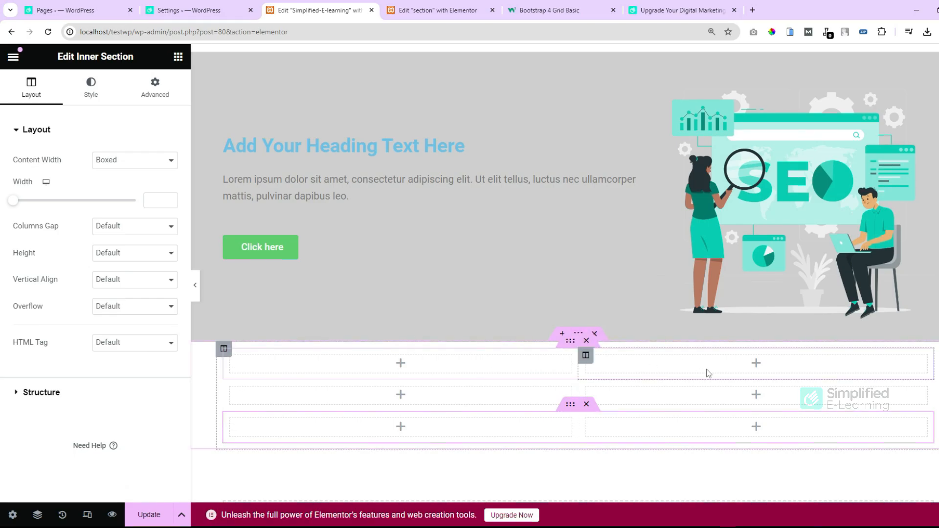
Add an Image Box widget to the first inner section's first column and copy it into the second column
left_click(178, 57)
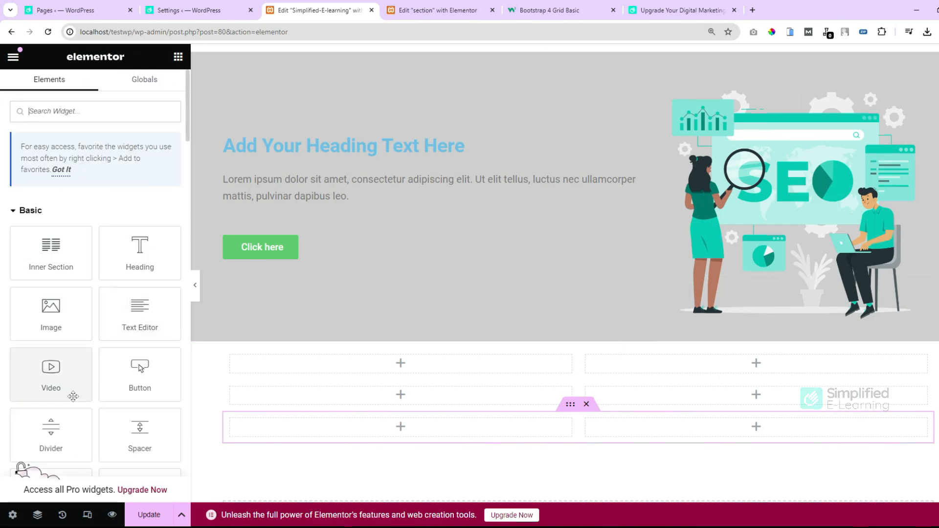
scroll(132, 391, "down", 15)
left_click_drag(51, 196, 387, 370)
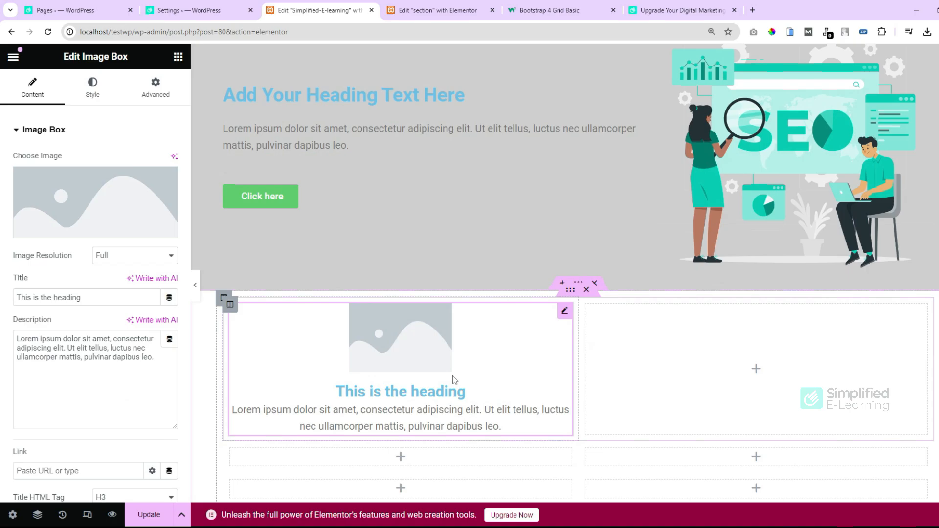
right_click(507, 344)
left_click(556, 293)
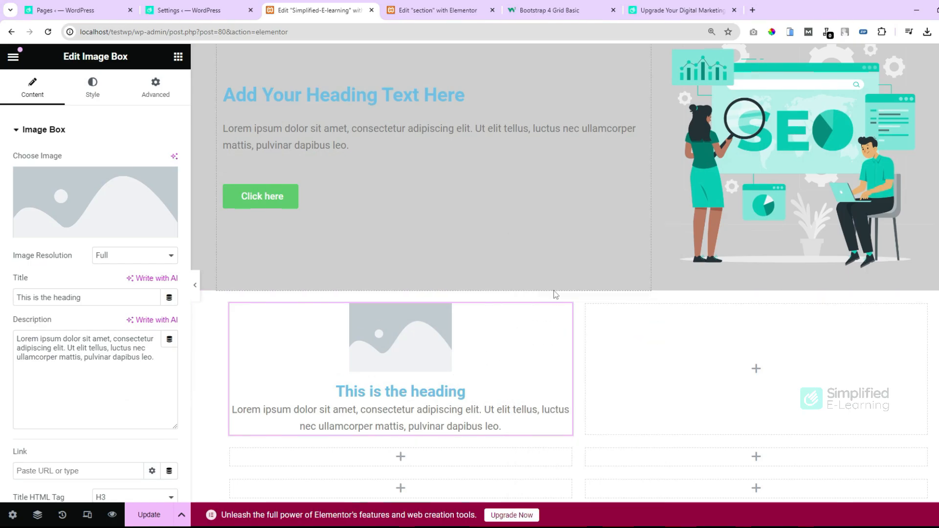
right_click(761, 372)
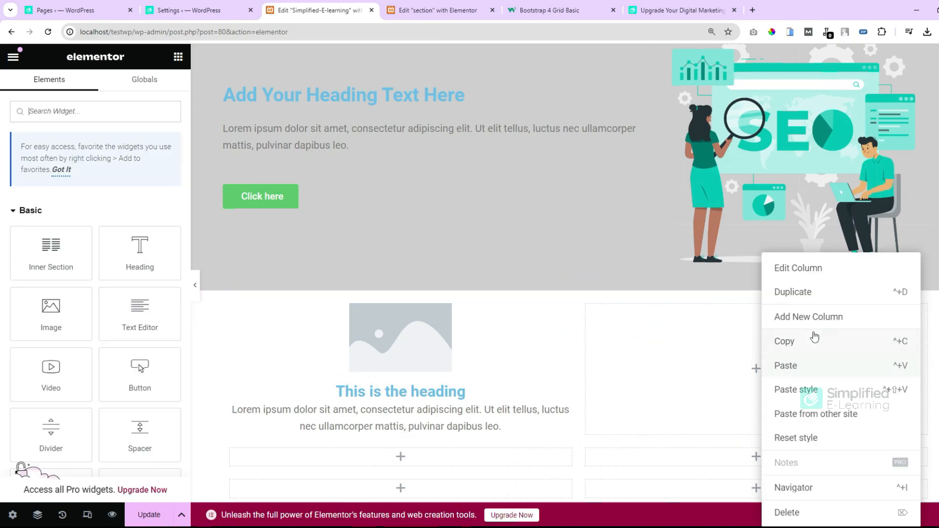
left_click(804, 364)
Paste the copied Image Box into both columns of the second inner section
scroll(797, 367, "down", 4)
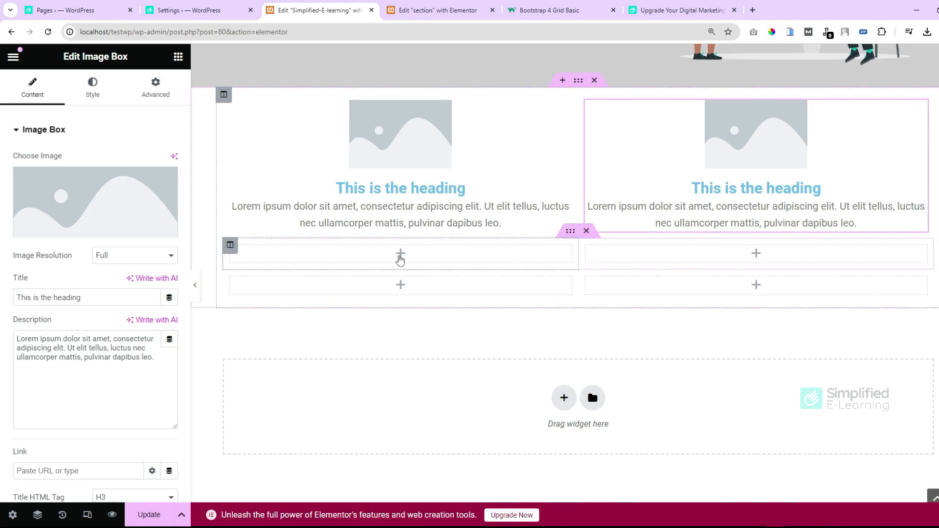
right_click(400, 259)
left_click(418, 362)
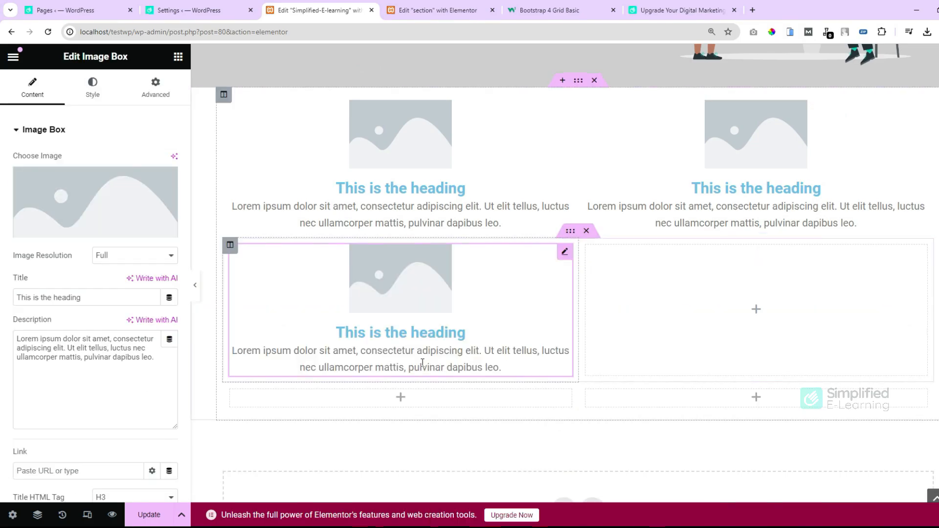
right_click(740, 293)
left_click(764, 364)
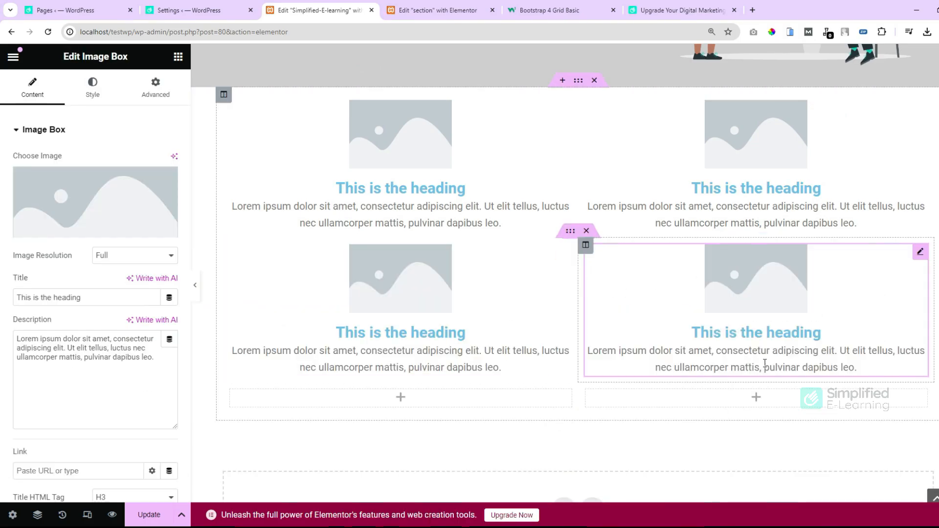
Give the first inner section in the image box section a solid classic background in gray #797979
scroll(532, 354, "up", 3)
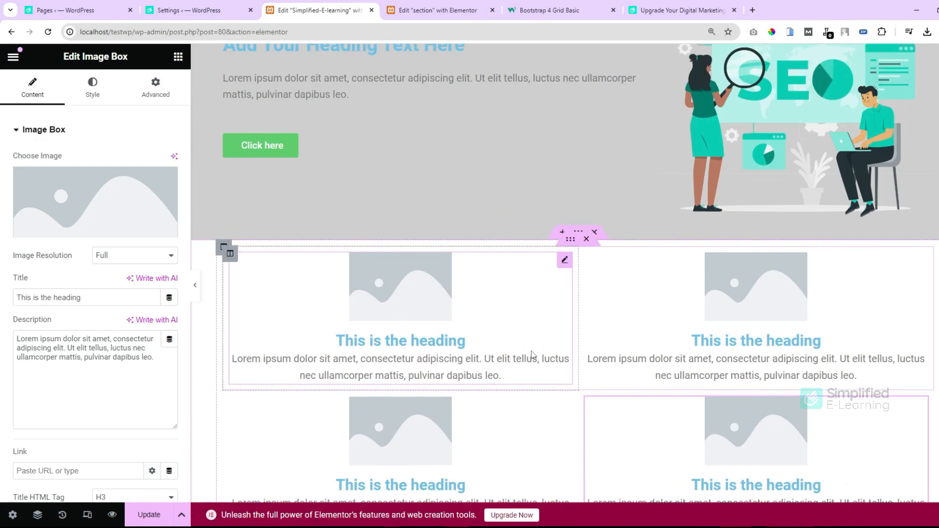
left_click(571, 240)
left_click(91, 88)
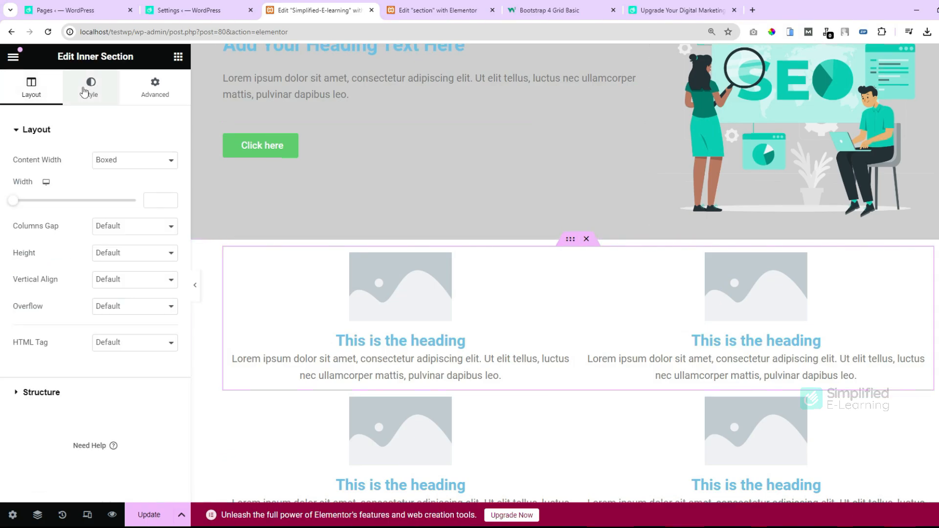
left_click(118, 187)
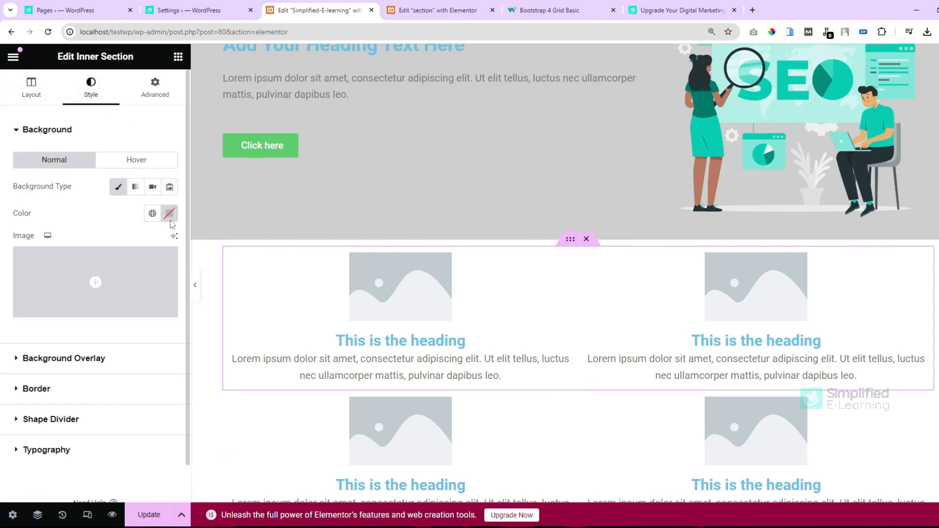
left_click(169, 213)
left_click_drag(119, 277, 96, 315)
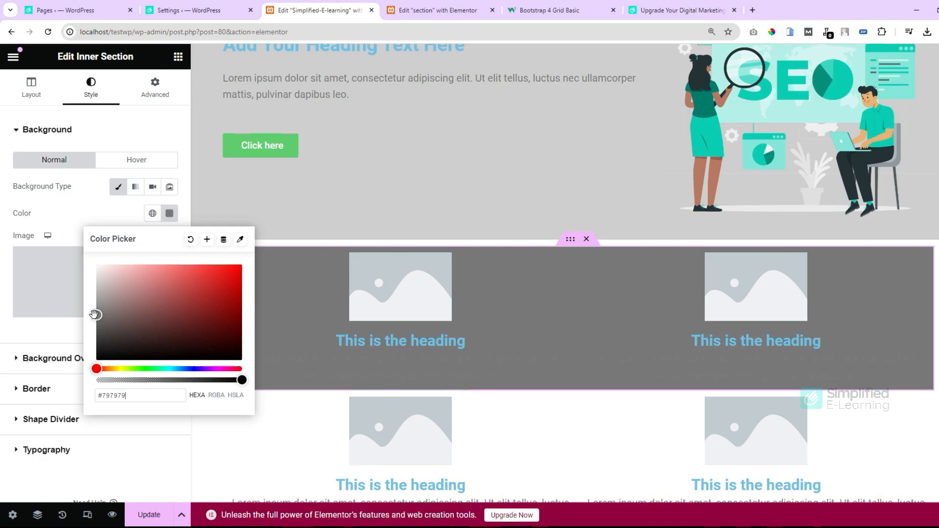
Give the second inner section a solid classic background in red #FF3A3A
left_click(570, 384)
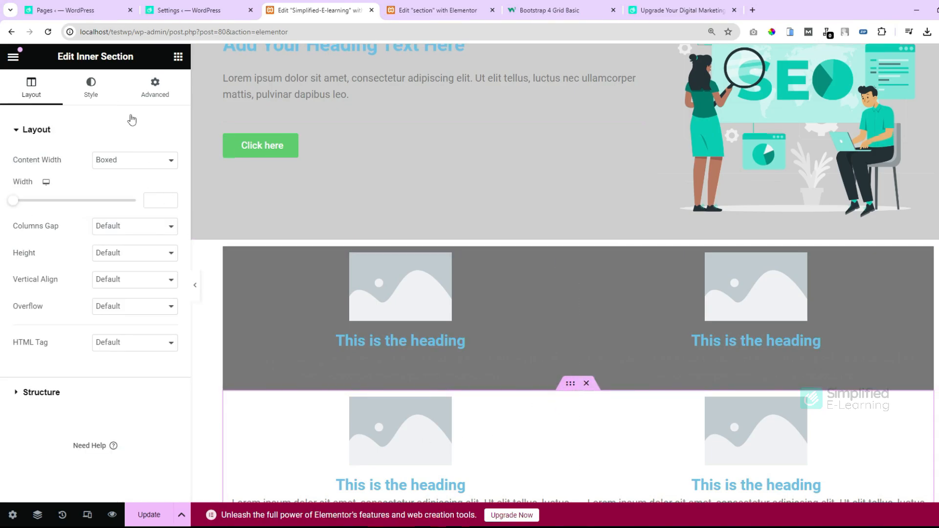
left_click(97, 89)
left_click(118, 186)
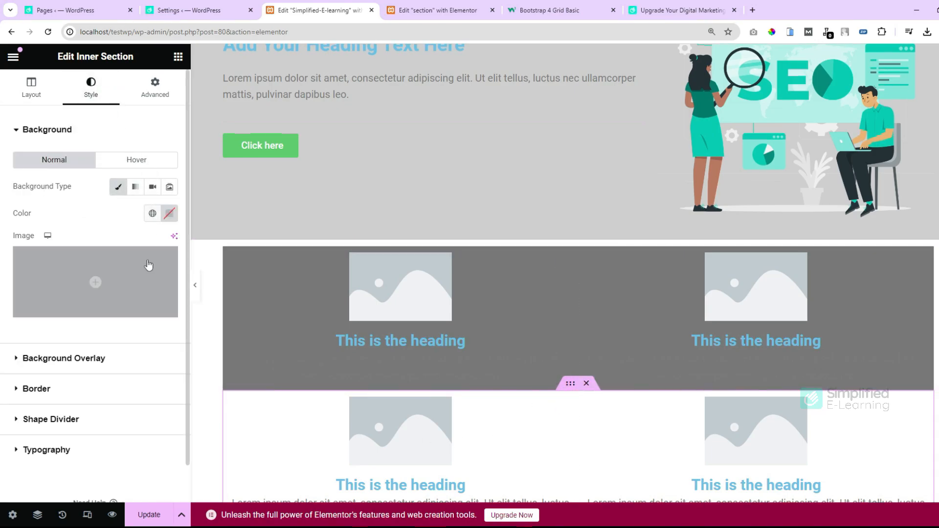
left_click(169, 215)
left_click_drag(163, 289, 208, 264)
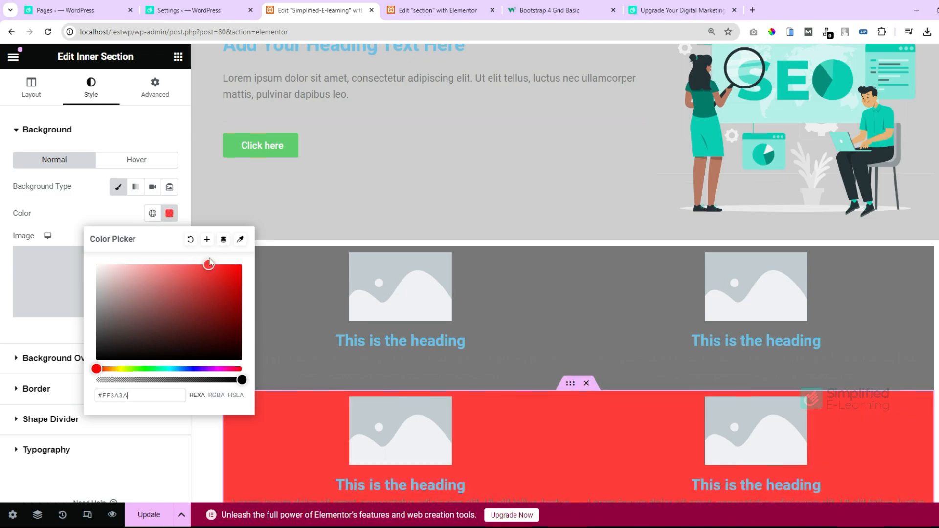
Give the empty third inner section a solid classic background in dark blue #022E75
scroll(544, 390, "down", 5)
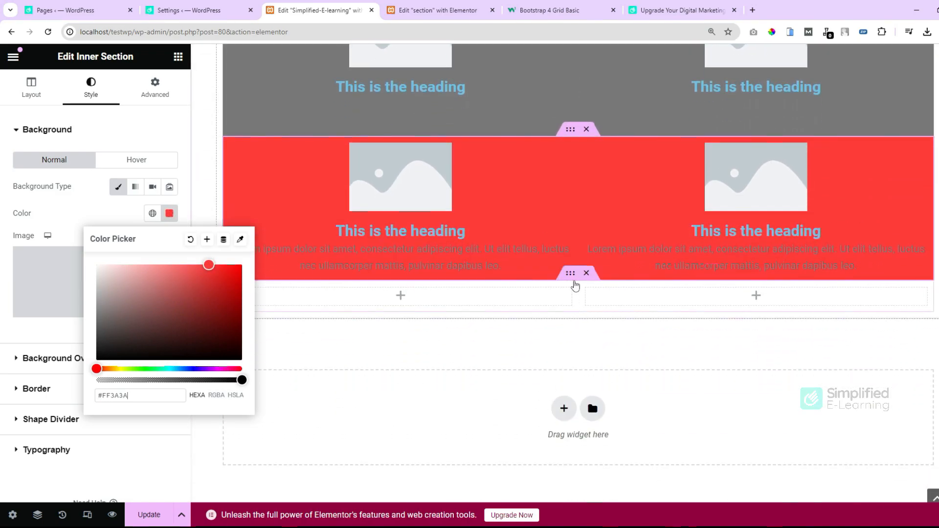
left_click(571, 273)
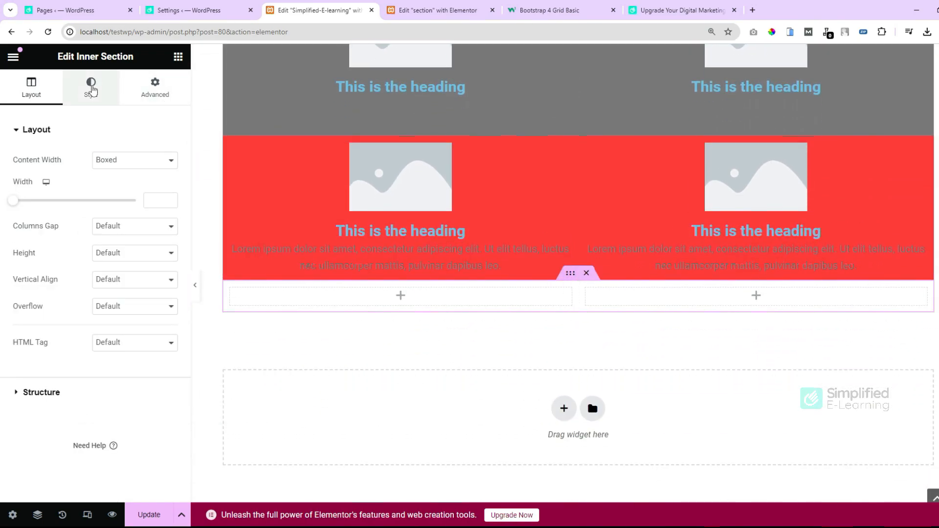
left_click(91, 88)
left_click(118, 186)
left_click(169, 213)
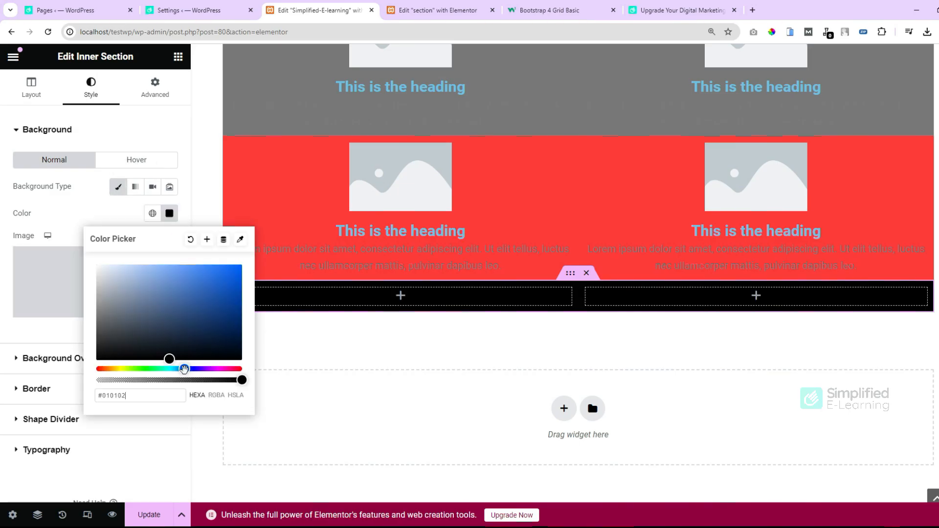
left_click(231, 317)
left_click_drag(231, 317, 242, 317)
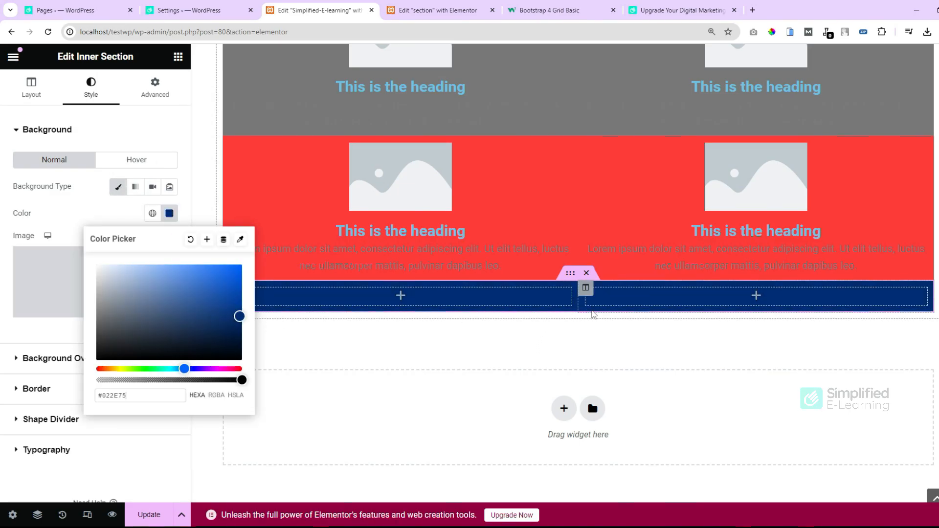
Switch to the simplifiedelearning.in homepage and examine the rows of tutorial cards down to the footer
scroll(507, 339, "up", 4)
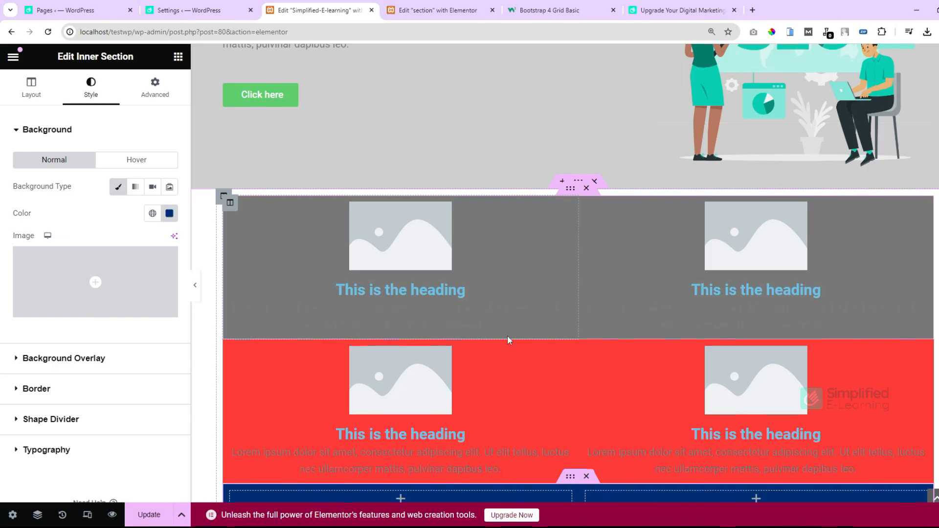
left_click(671, 6)
scroll(465, 292, "down", 5)
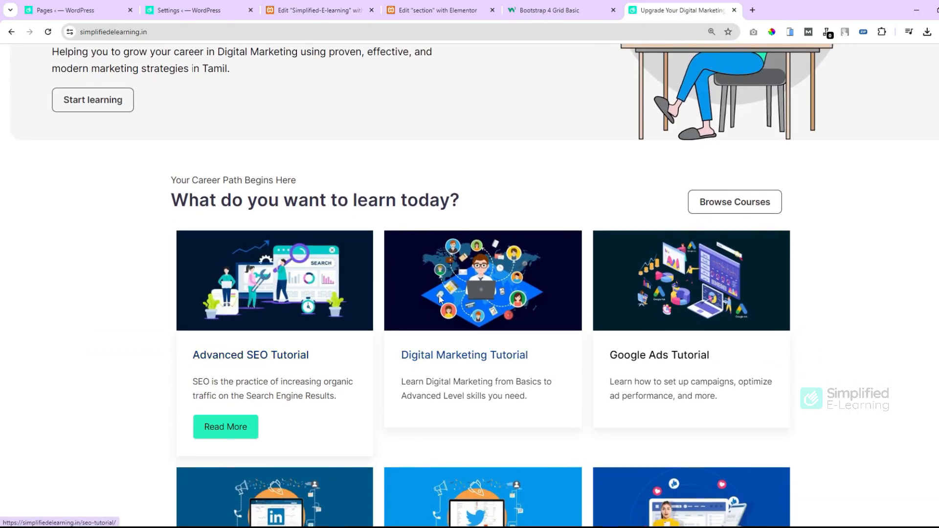
scroll(440, 299, "down", 3)
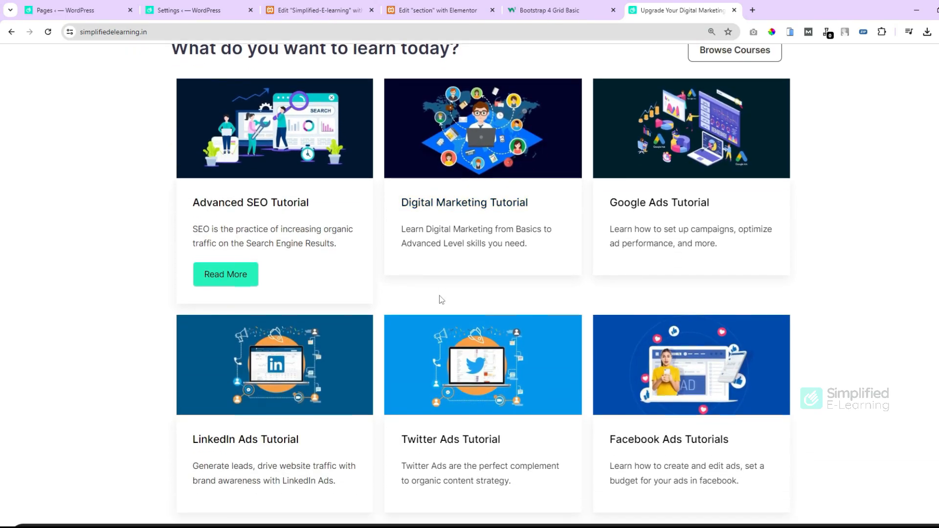
scroll(442, 300, "down", 3)
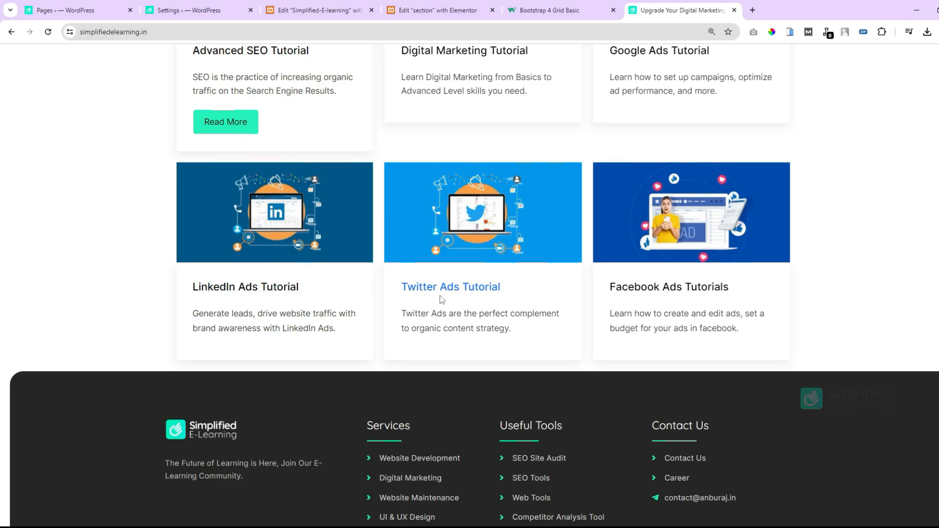
Return to the Simplified-E-learning page editor and add a single-column section below the three inner sections
left_click(302, 8)
scroll(513, 314, "down", 4)
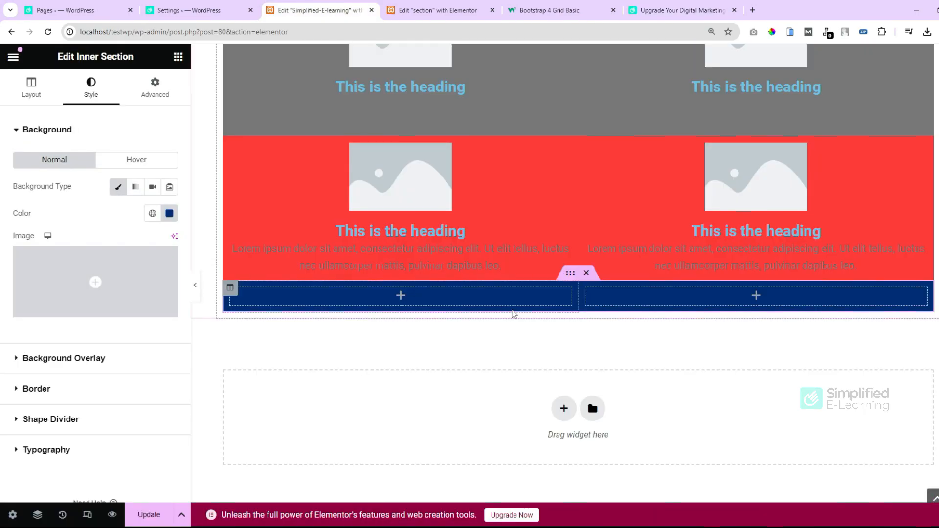
left_click(564, 408)
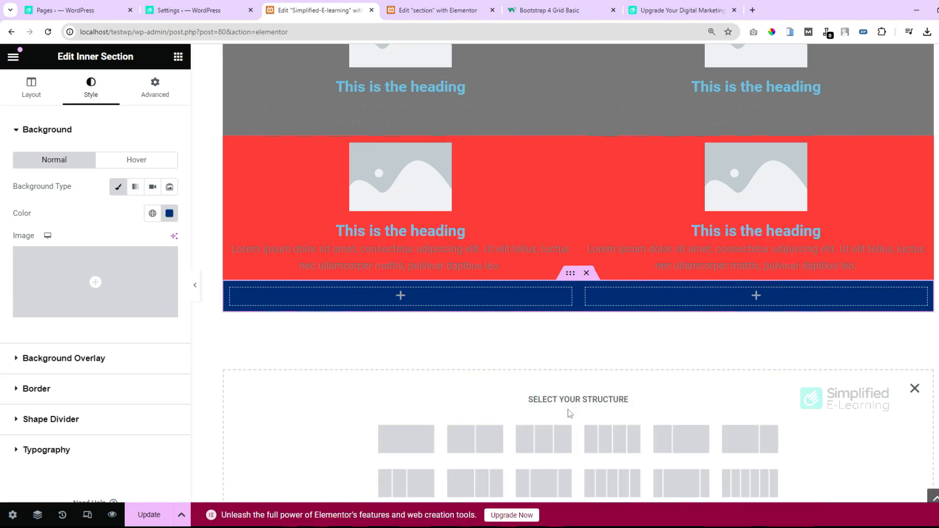
left_click(402, 451)
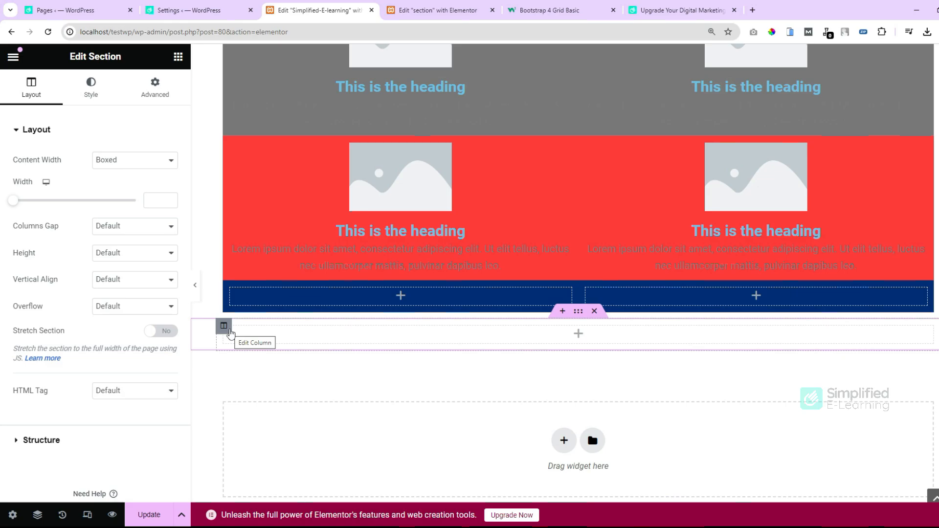
Duplicate the new section's first column three times to make four columns
left_click(226, 331)
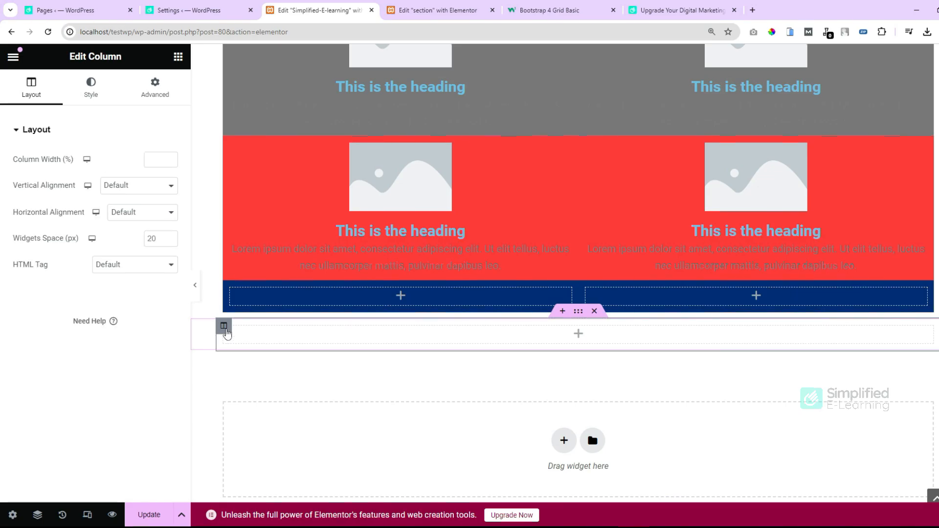
right_click(224, 331)
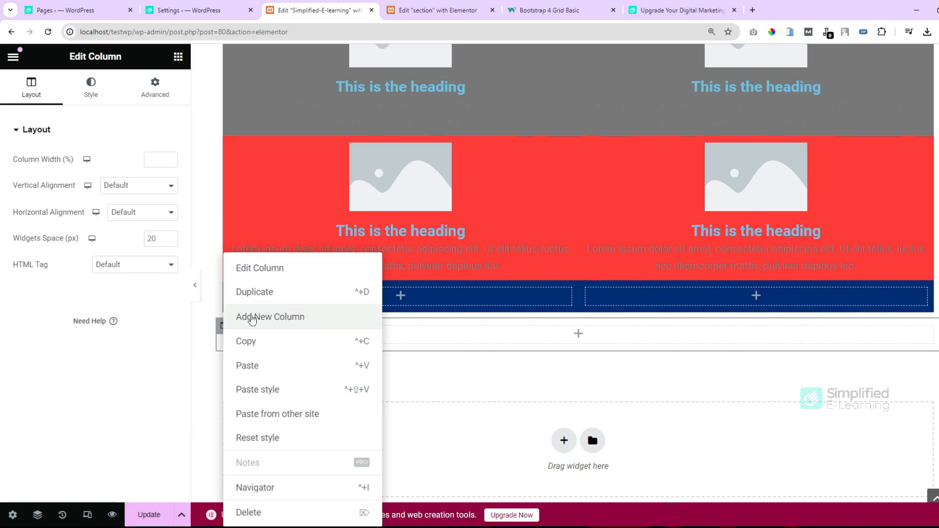
left_click(265, 294)
right_click(226, 329)
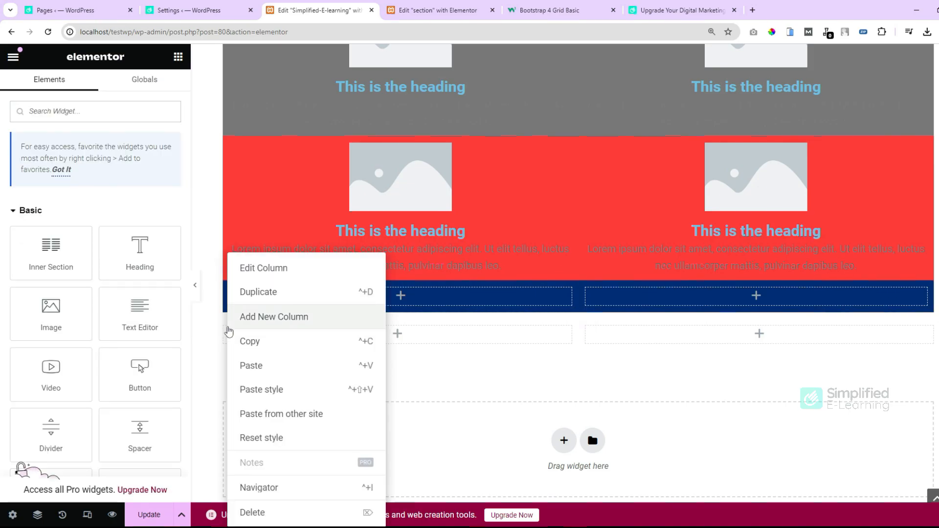
left_click(283, 293)
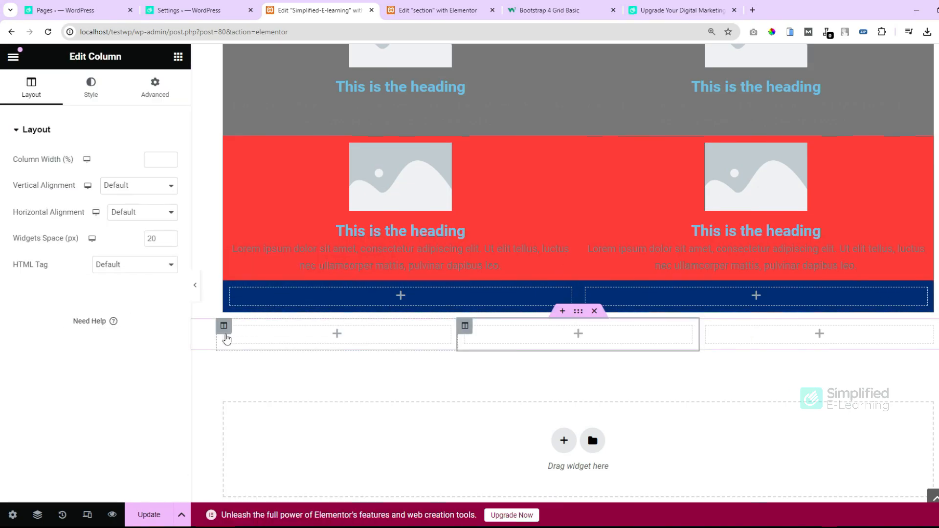
right_click(225, 331)
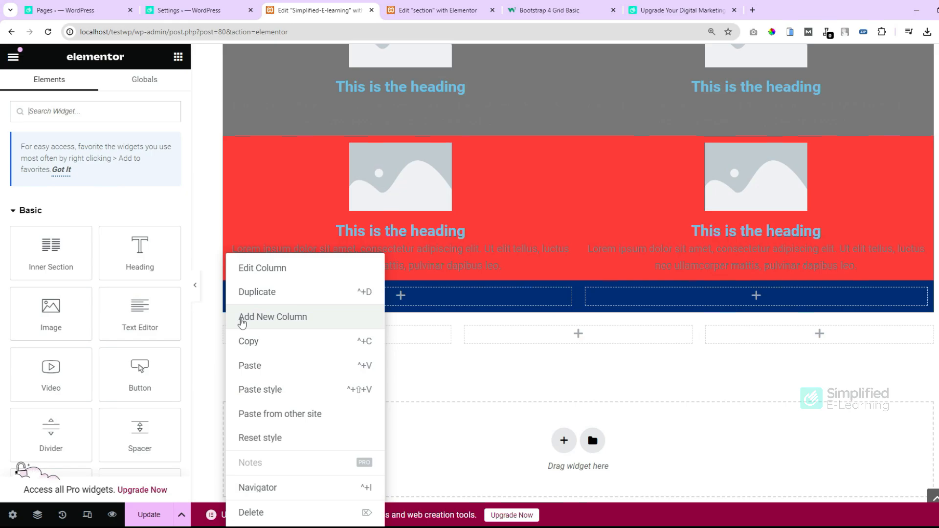
left_click(266, 294)
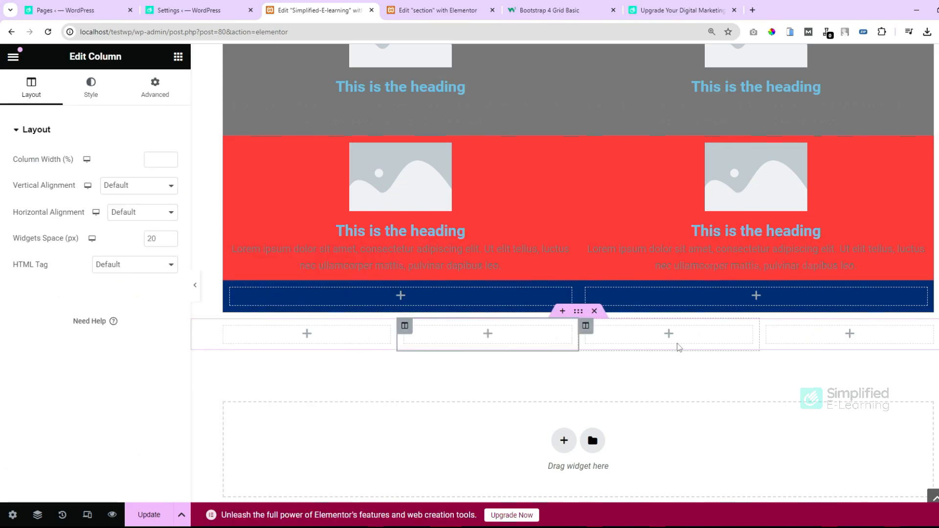
Switch to the "section" page editor, show the widgets panel and try to duplicate column 1 of the ten-column section
left_click(427, 14)
scroll(483, 340, "down", 3)
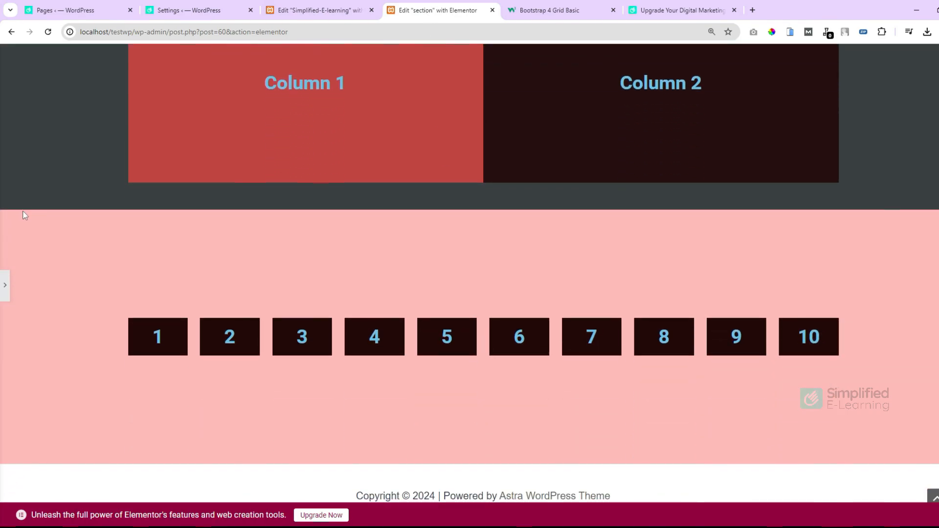
left_click(5, 296)
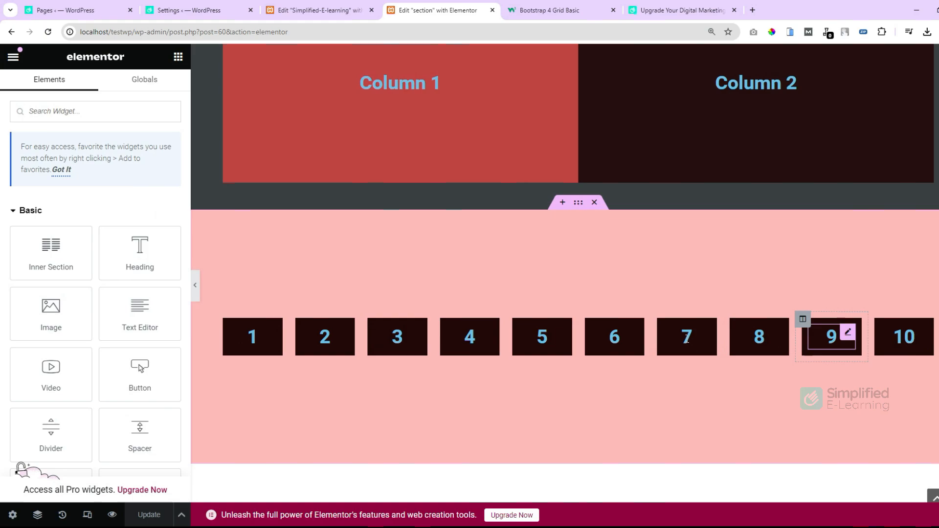
right_click(221, 332)
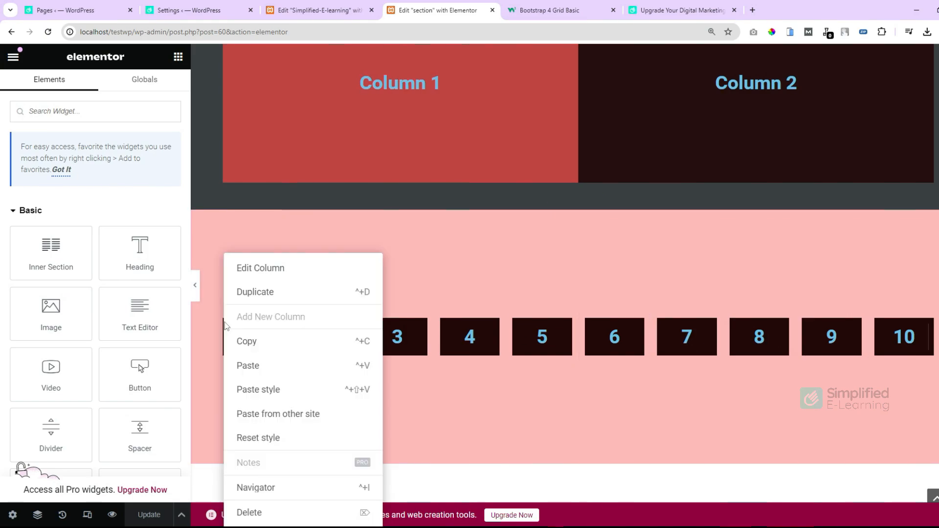
left_click(273, 297)
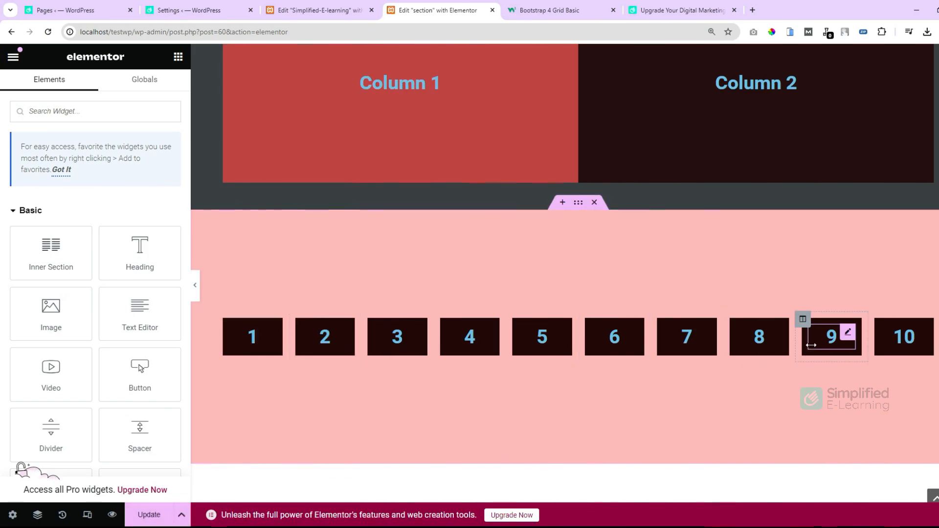
Delete column 10 from the ten-column section and duplicate column 9 in its place
right_click(877, 321)
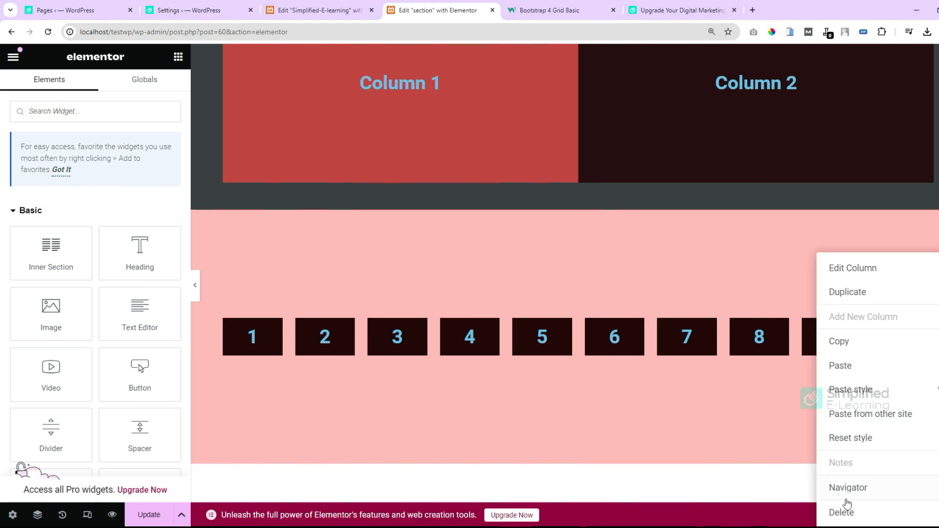
left_click(842, 513)
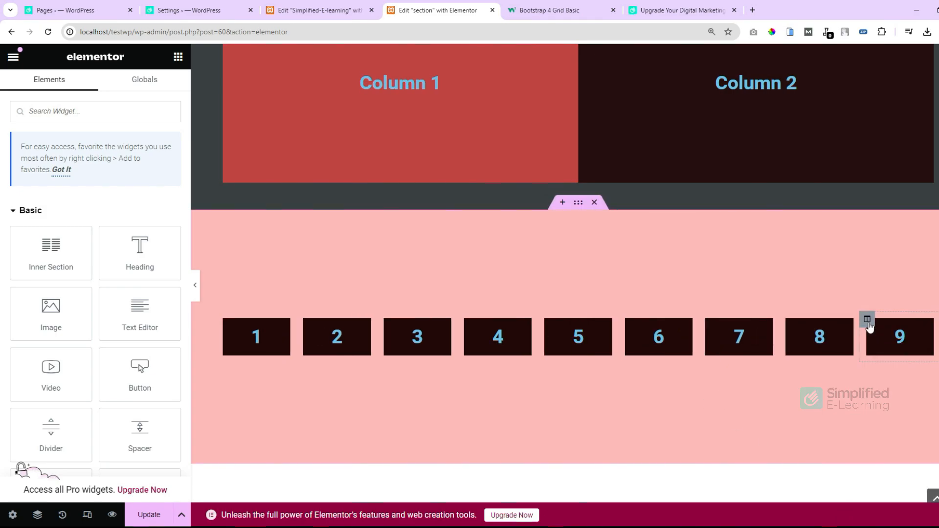
right_click(866, 319)
left_click(860, 292)
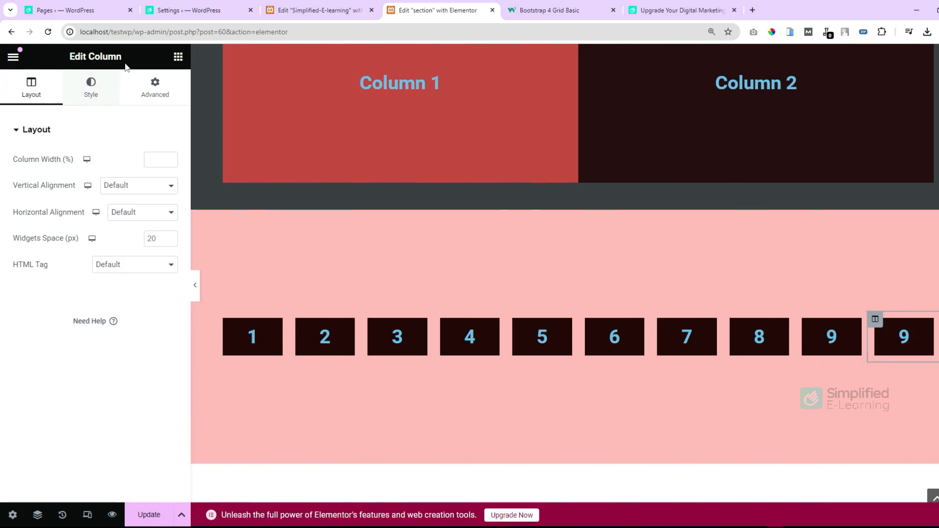
Place an Inner Section widget below the heading in column 1, and undo the insertion
left_click(178, 57)
left_click_drag(51, 249, 254, 339)
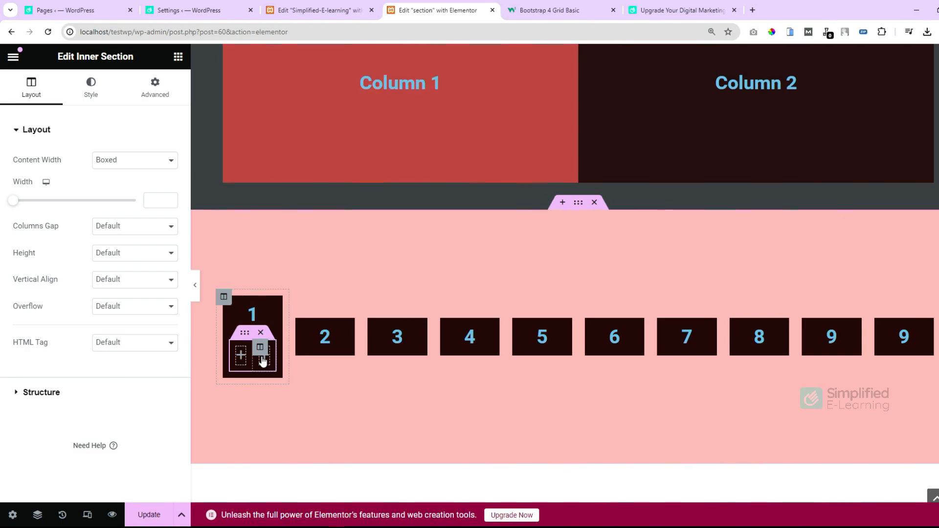
key("ctrl+z")
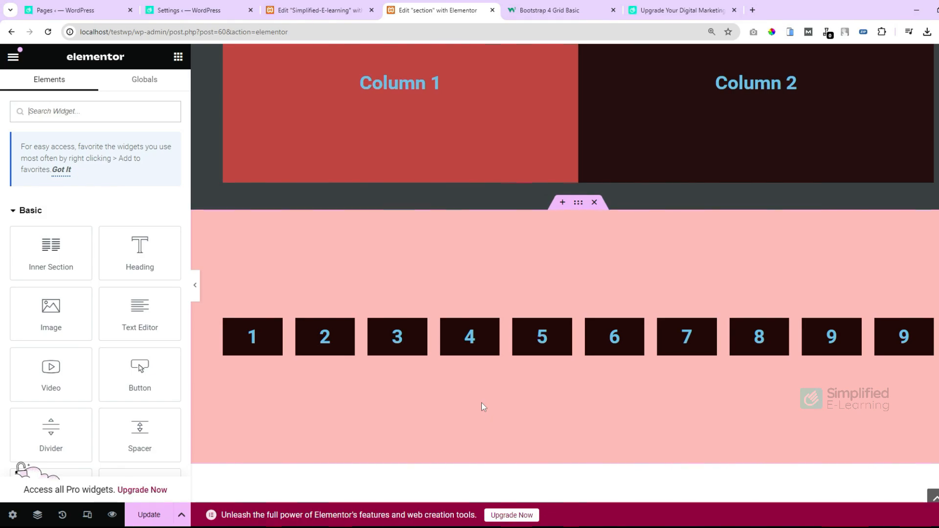
View the Bootstrap 4 grid system's column layout, and check the Flexbox Container and Grid Container settings in Elementor's experiments
left_click(547, 15)
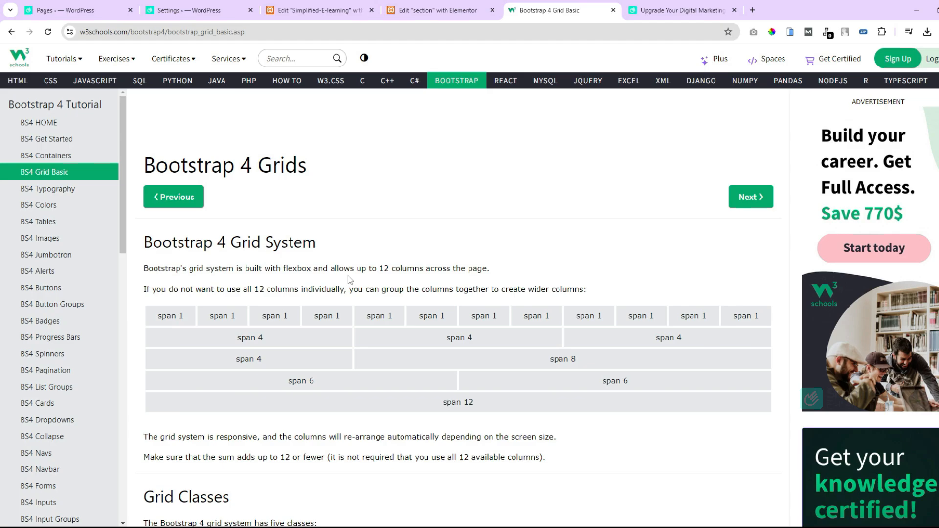
left_click(191, 11)
scroll(138, 178, "up", 3)
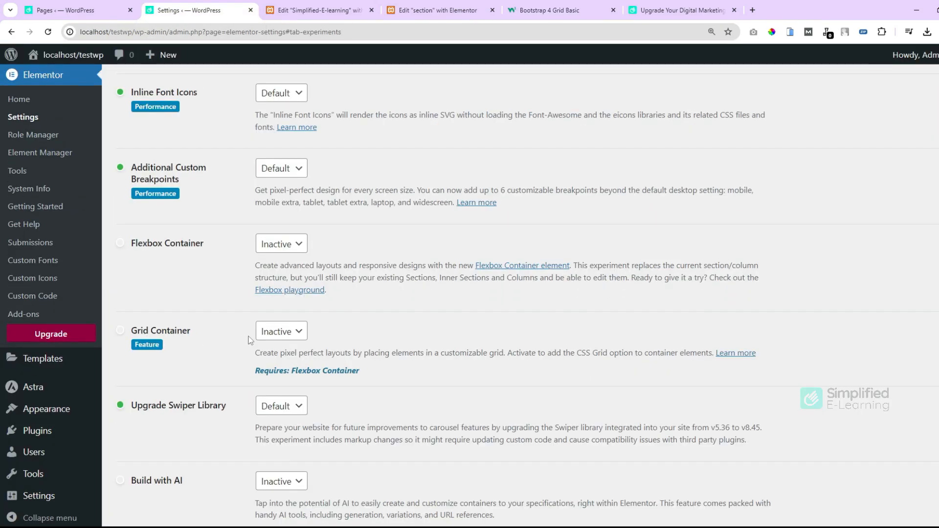
Activate the Grid Container experiment together with the Flexbox Container experiment it requires
left_click(293, 333)
left_click(280, 360)
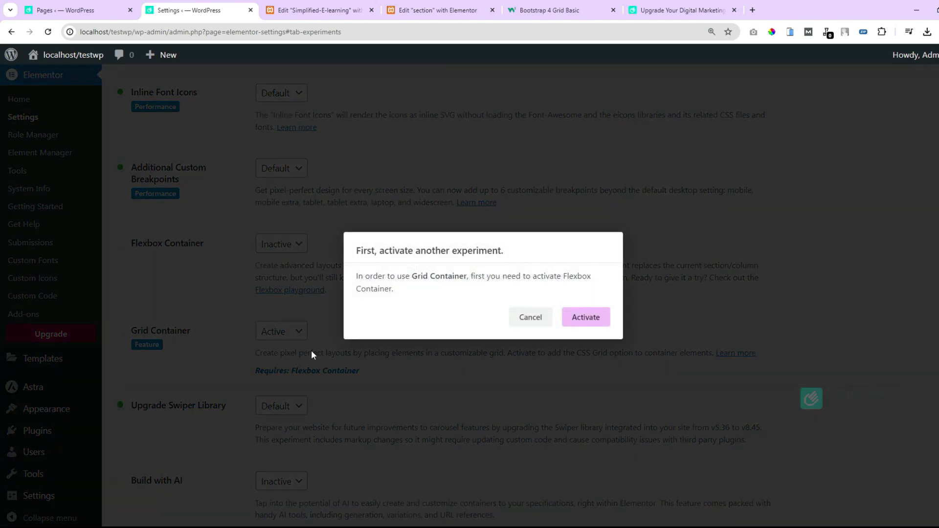
left_click(586, 319)
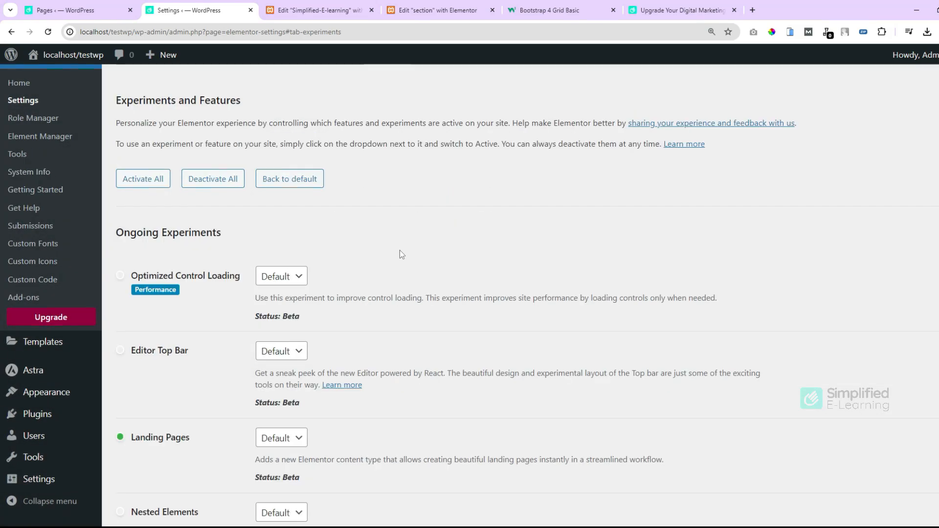
Create a new WordPress page titled "flex" with the Elementor Full Width template
mouse_move(162, 55)
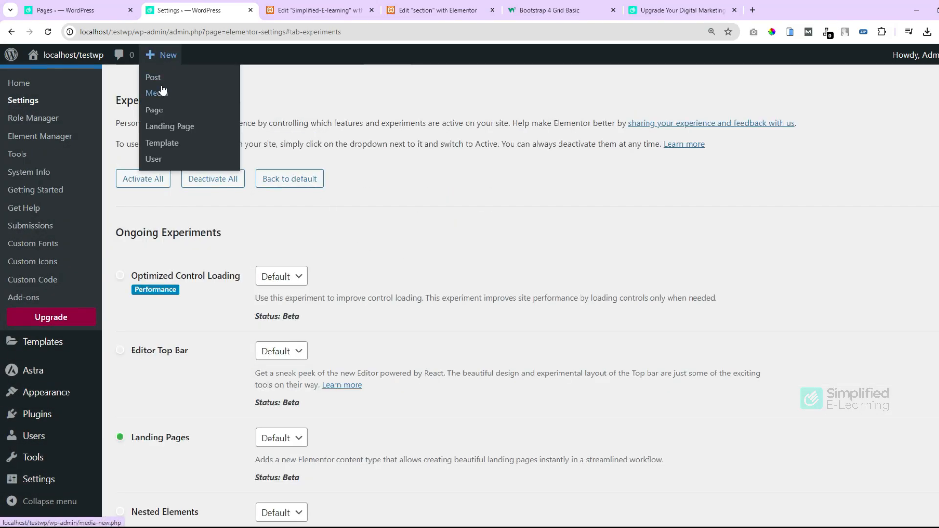
middle_click(161, 113)
left_click(322, 11)
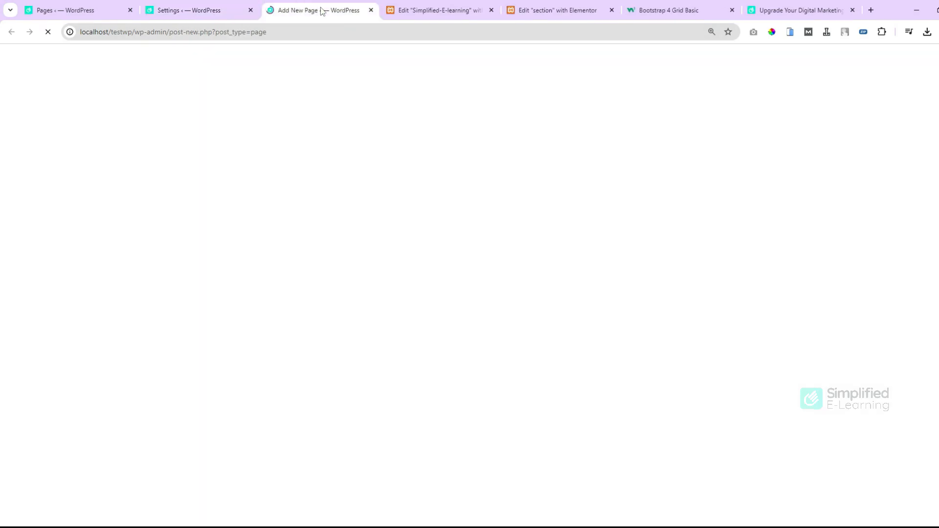
type("flex")
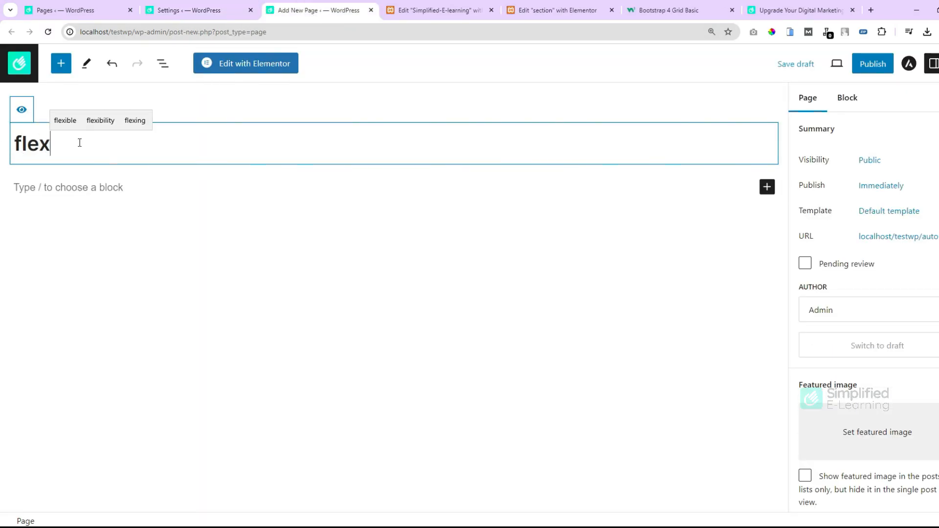
left_click(889, 212)
left_click(851, 309)
left_click(847, 353)
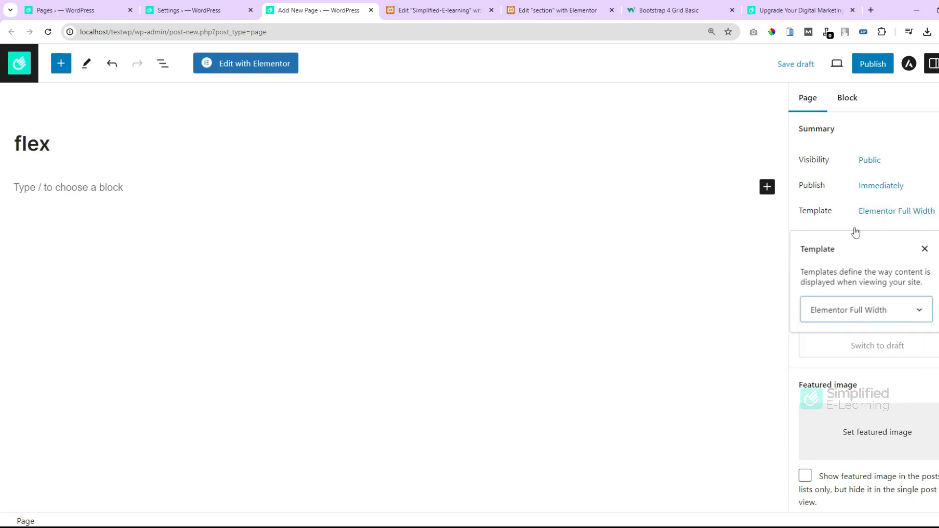
Publish the "flex" page and open it in the Elementor editor
left_click(869, 66)
left_click(868, 67)
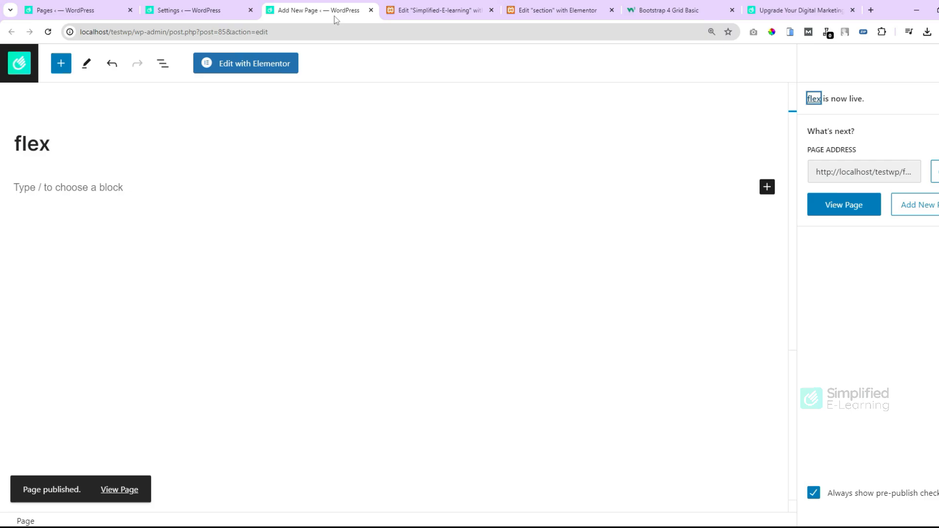
left_click(240, 69)
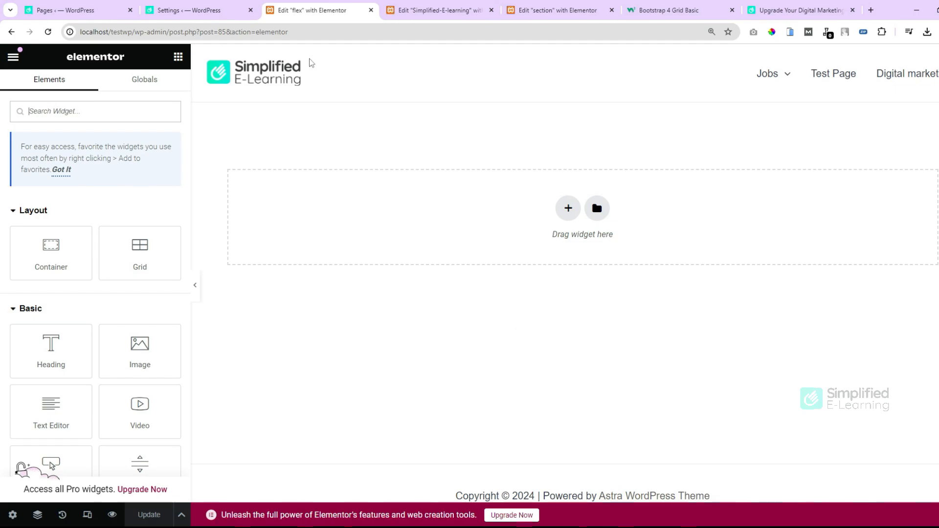
Place a Container element on the empty "flex" page
left_click(568, 209)
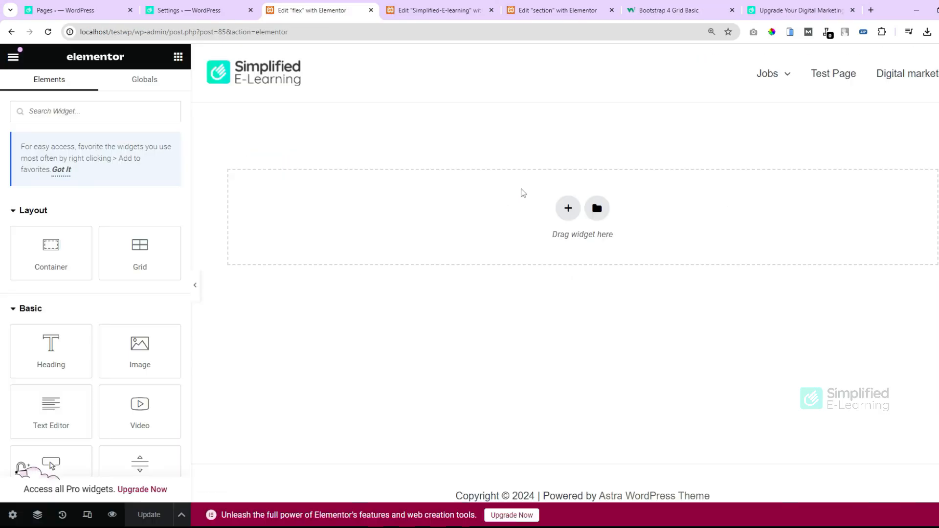
left_click_drag(55, 259, 568, 211)
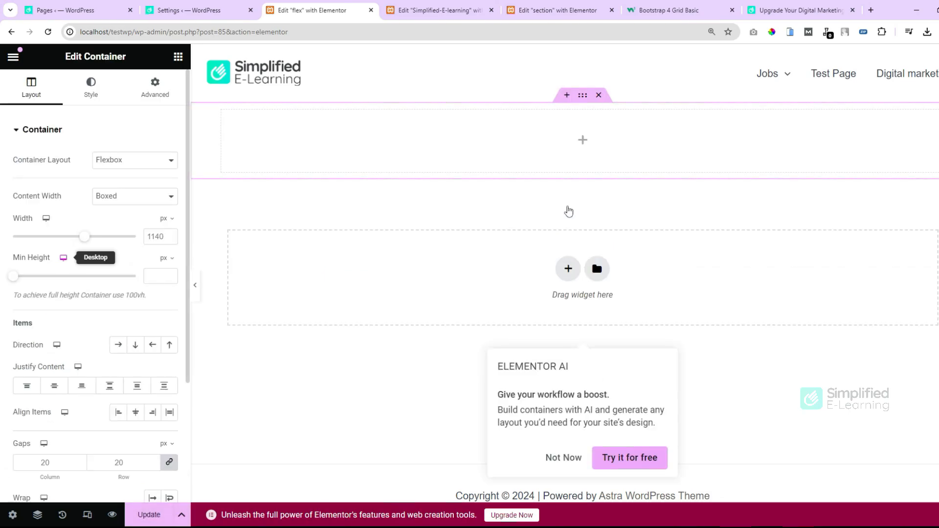
left_click(568, 211)
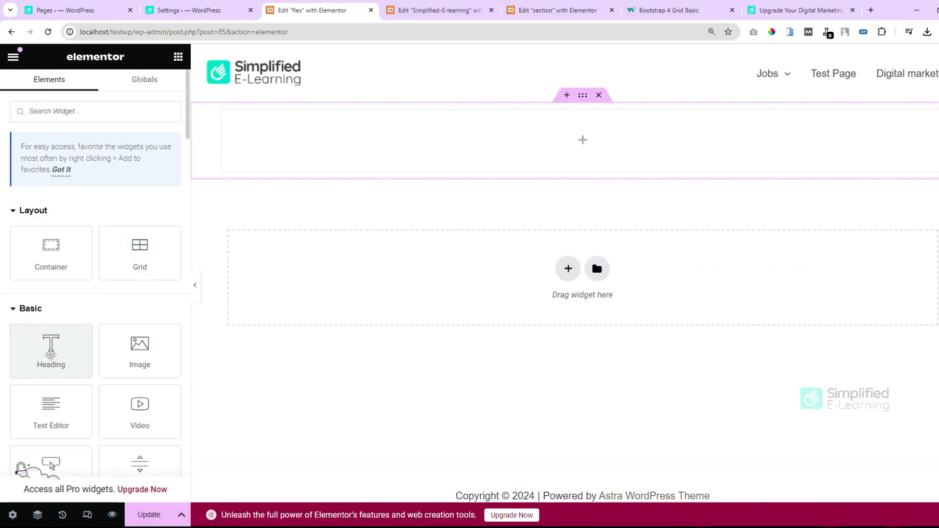
Add a Heading widget to the container and an Image widget directly below the heading
left_click_drag(51, 354, 598, 150)
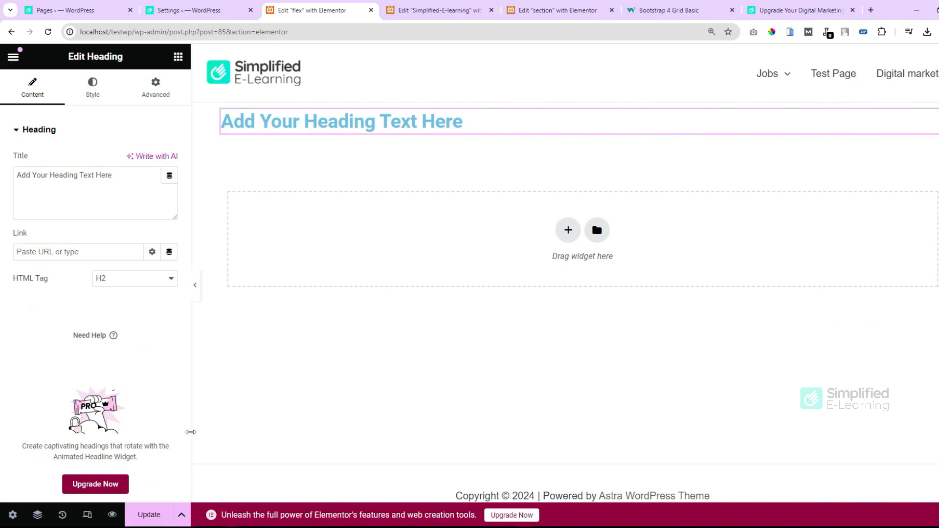
left_click(179, 56)
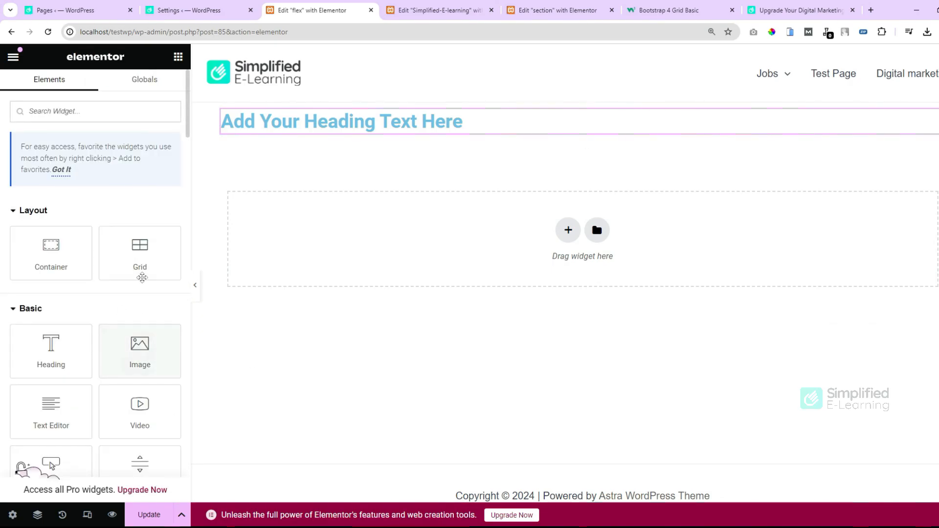
left_click_drag(137, 347, 439, 133)
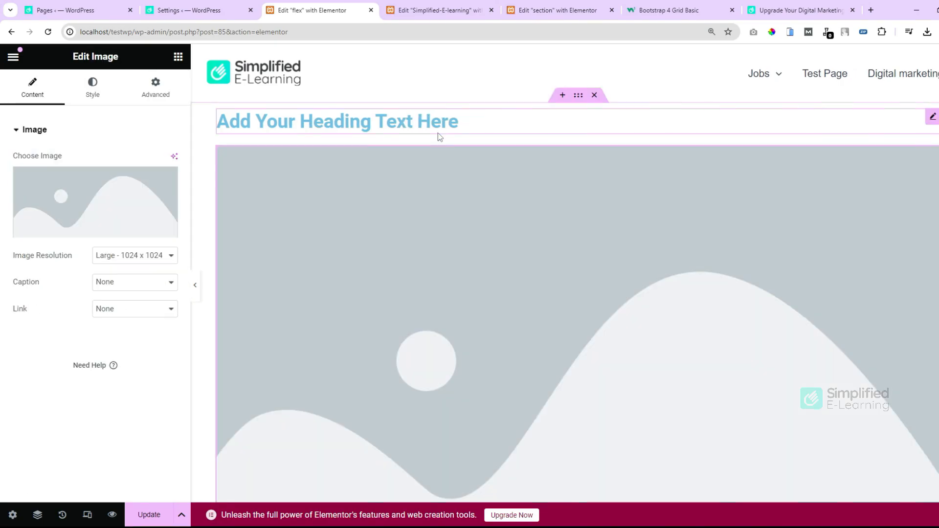
Add a Grid container with two columns and one row below the image's container
scroll(441, 262, "down", 8)
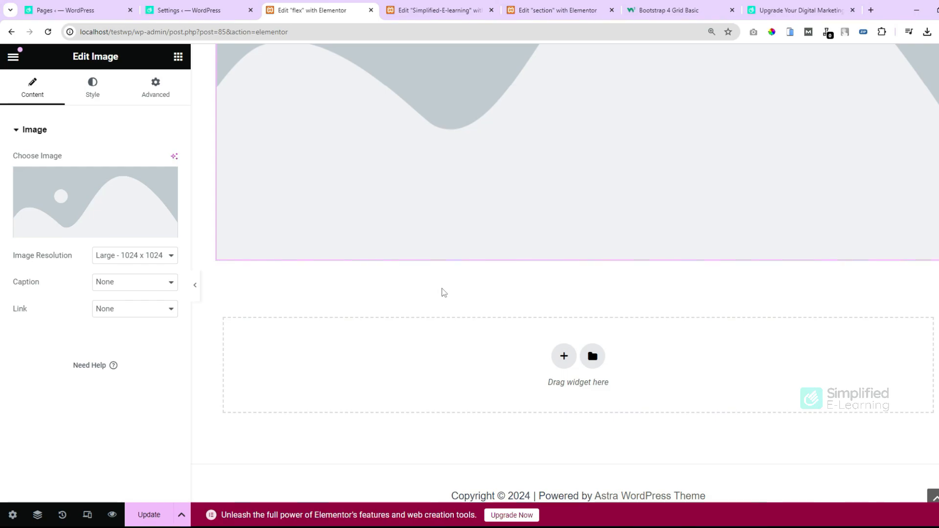
left_click(564, 356)
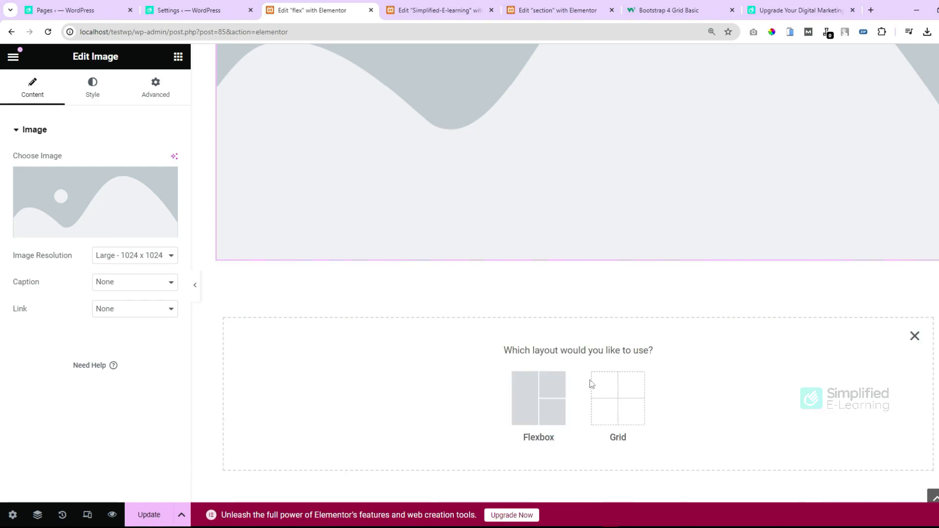
left_click(620, 414)
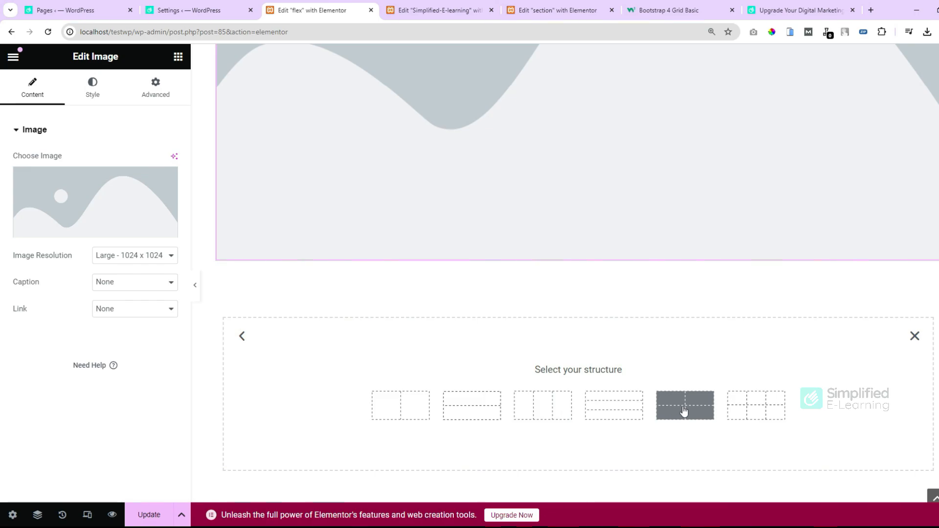
left_click(400, 414)
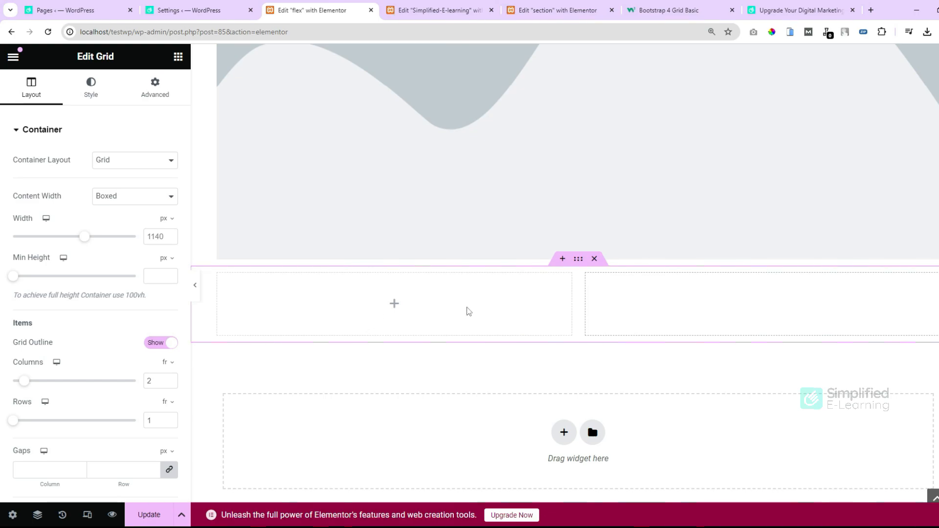
Start adding a Flexbox container below the two-column grid and bring up its structure choices
left_click(178, 57)
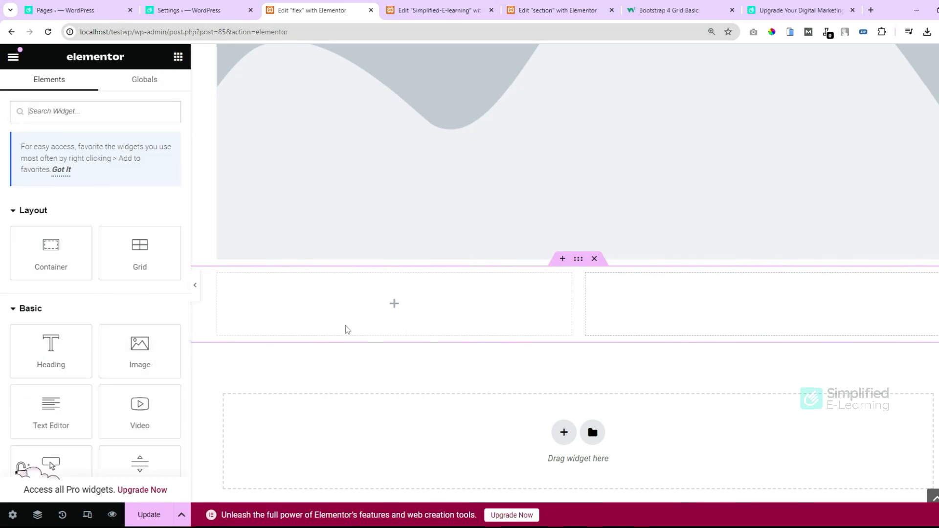
left_click(564, 433)
scroll(565, 438, "down", 2)
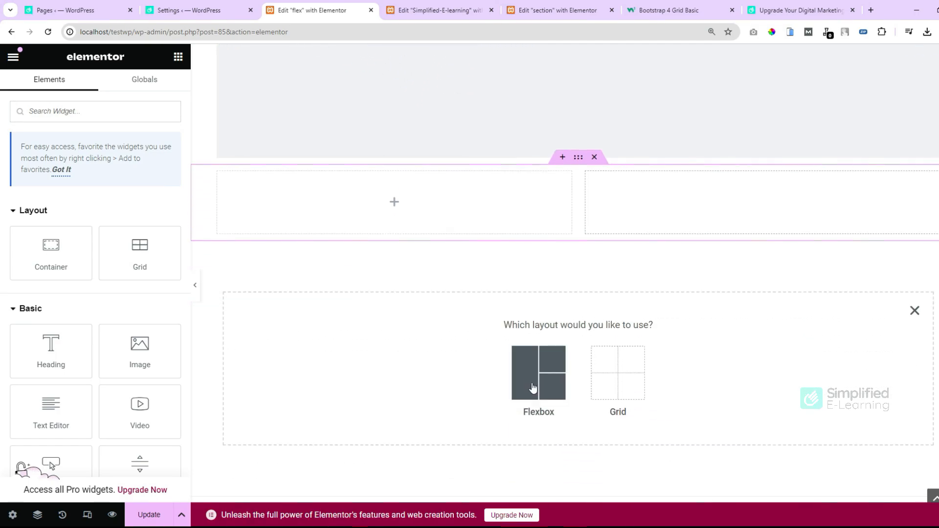
left_click(533, 383)
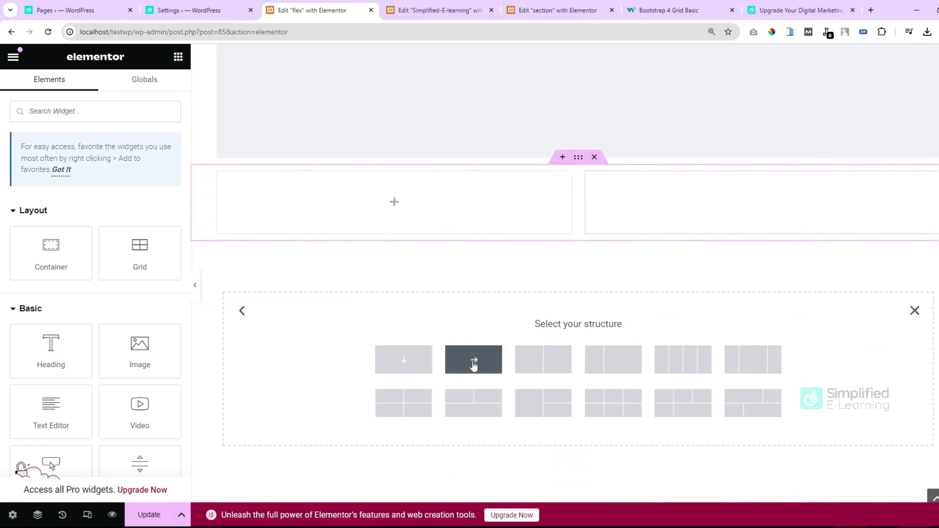